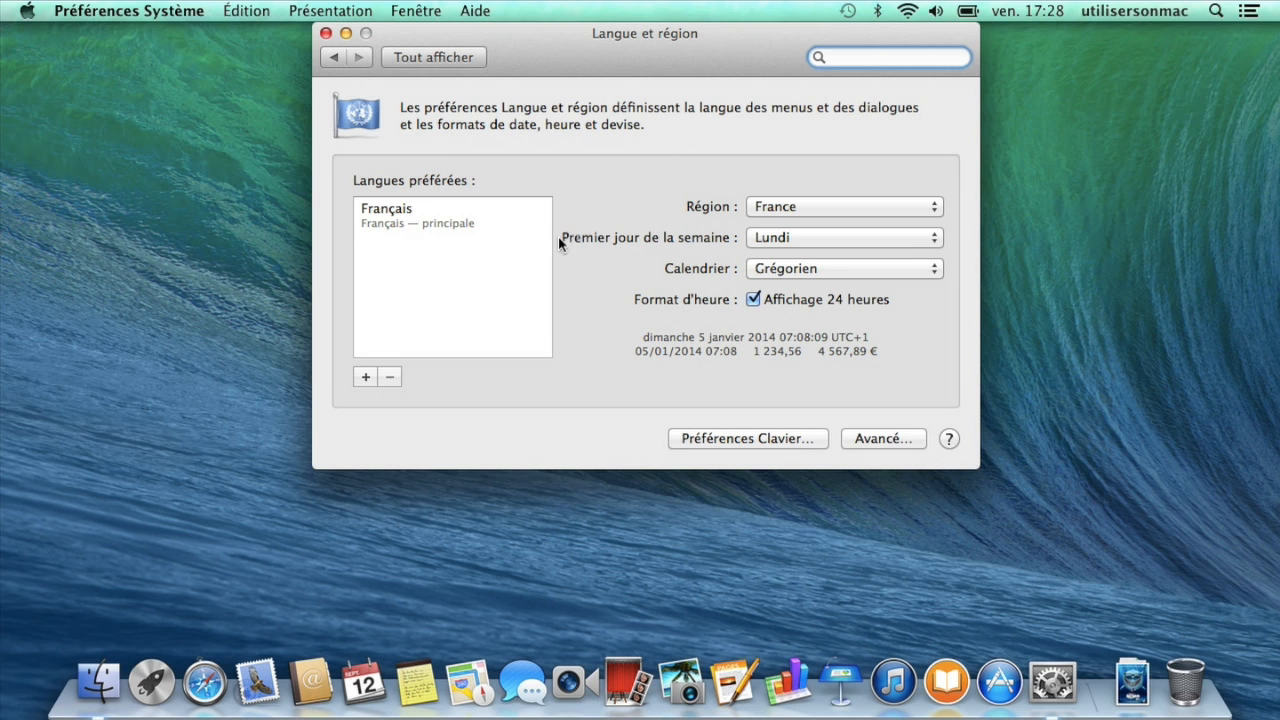
- Add Español to the preferred languages and keep French as the primary language
{"action": "left_click", "coordinate": [366, 377]}
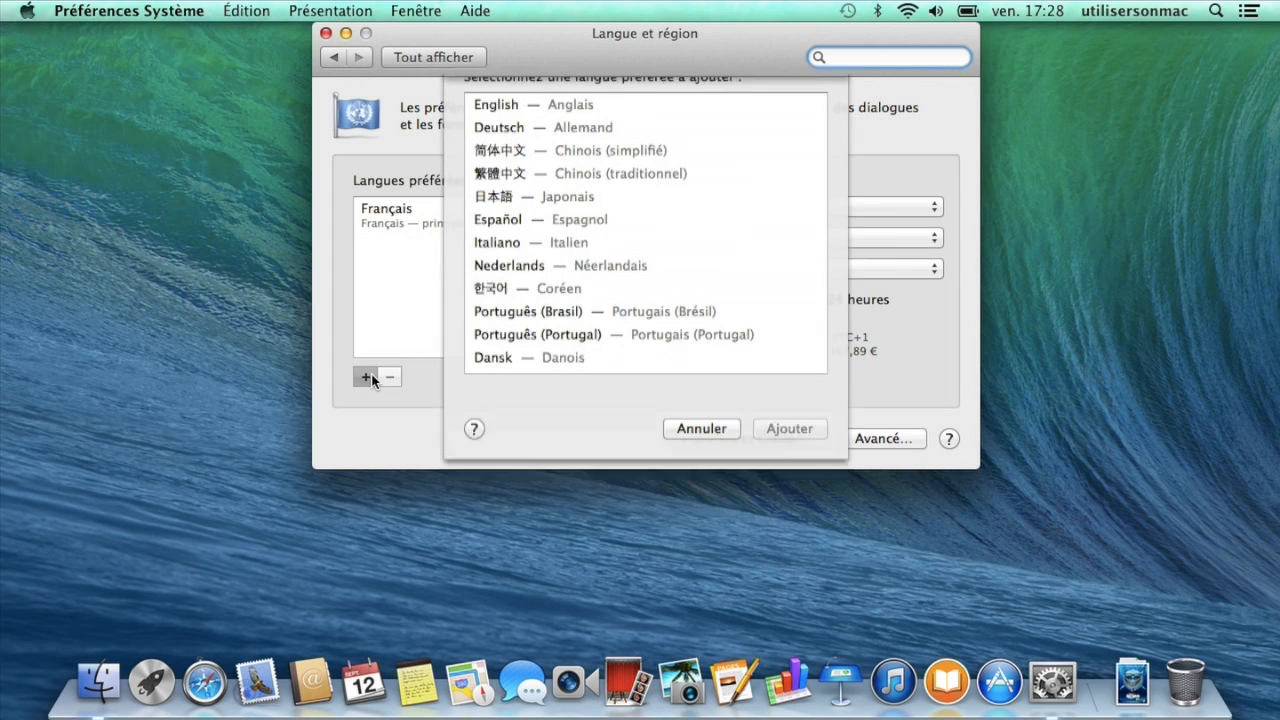
{"action": "scroll", "coordinate": [587, 354], "scroll_direction": "down", "scroll_amount": 2}
{"action": "scroll", "coordinate": [587, 354], "scroll_direction": "down", "scroll_amount": 15}
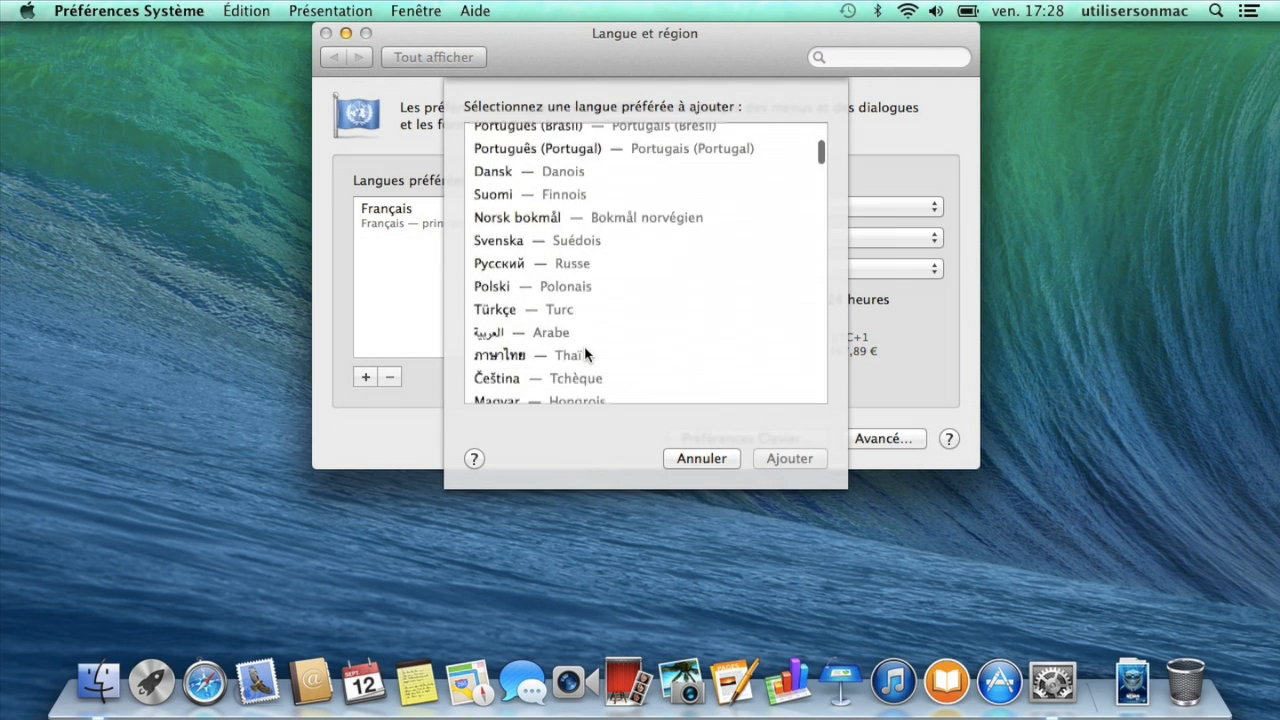
{"action": "scroll", "coordinate": [587, 354], "scroll_direction": "up", "scroll_amount": 15}
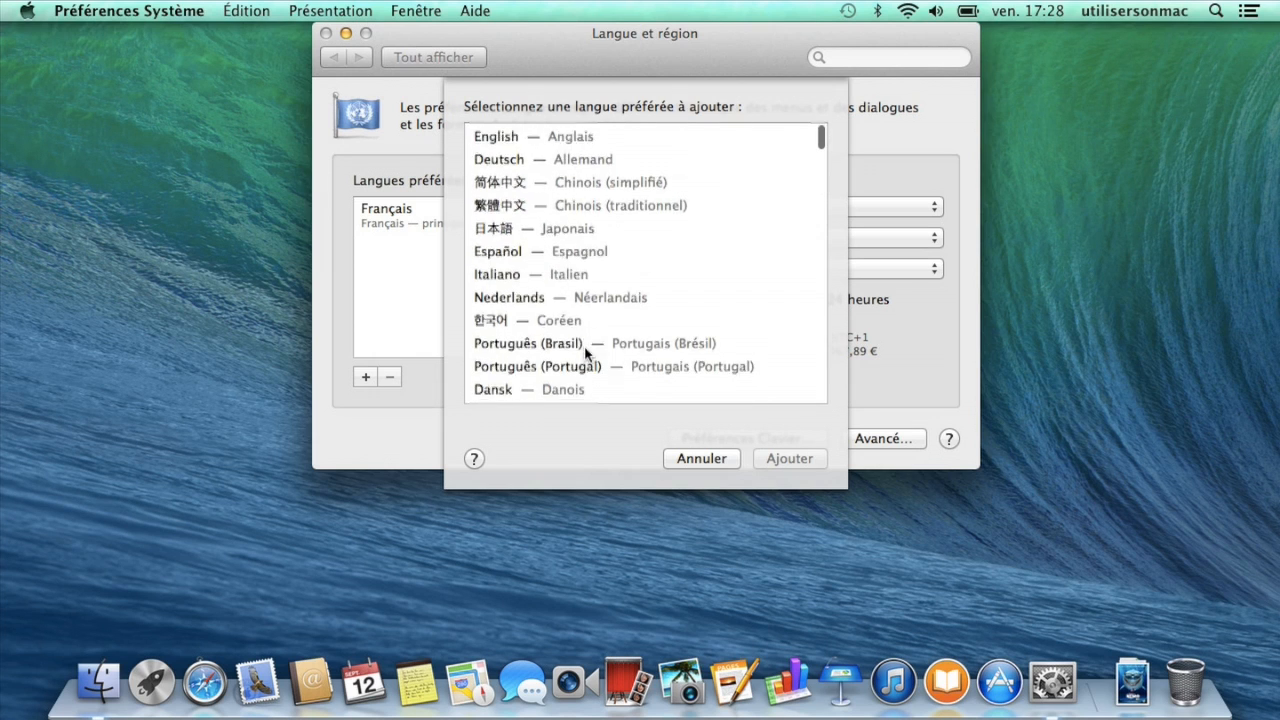
{"action": "left_click", "coordinate": [551, 250]}
{"action": "left_click", "coordinate": [780, 466]}
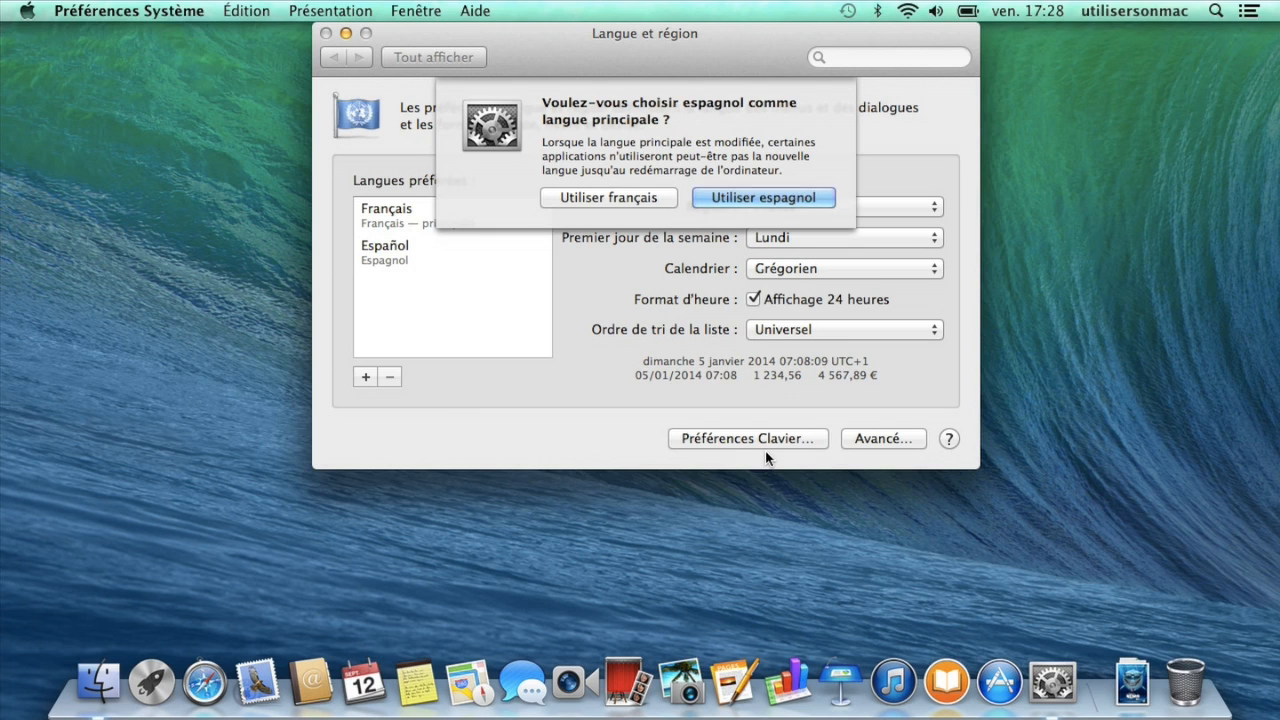
{"action": "left_click", "coordinate": [606, 199]}
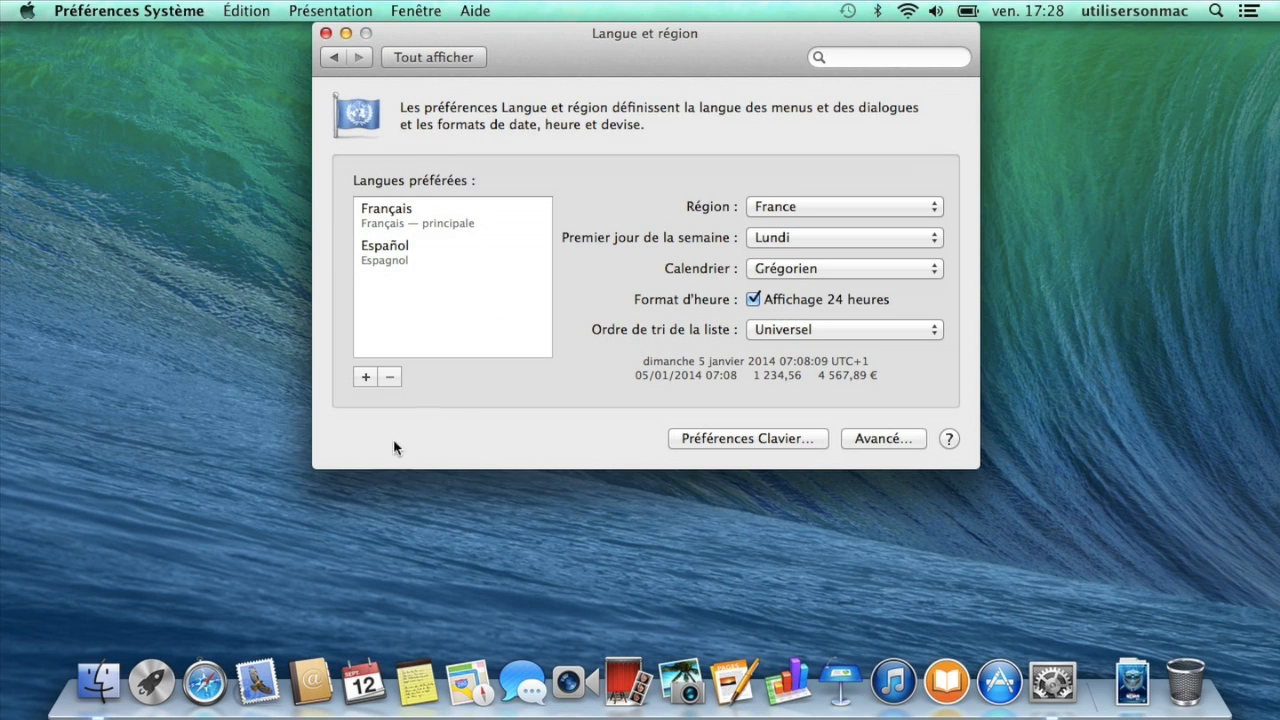
- Open Safari, check the language of its application menu, and quit it
{"action": "left_click", "coordinate": [205, 683]}
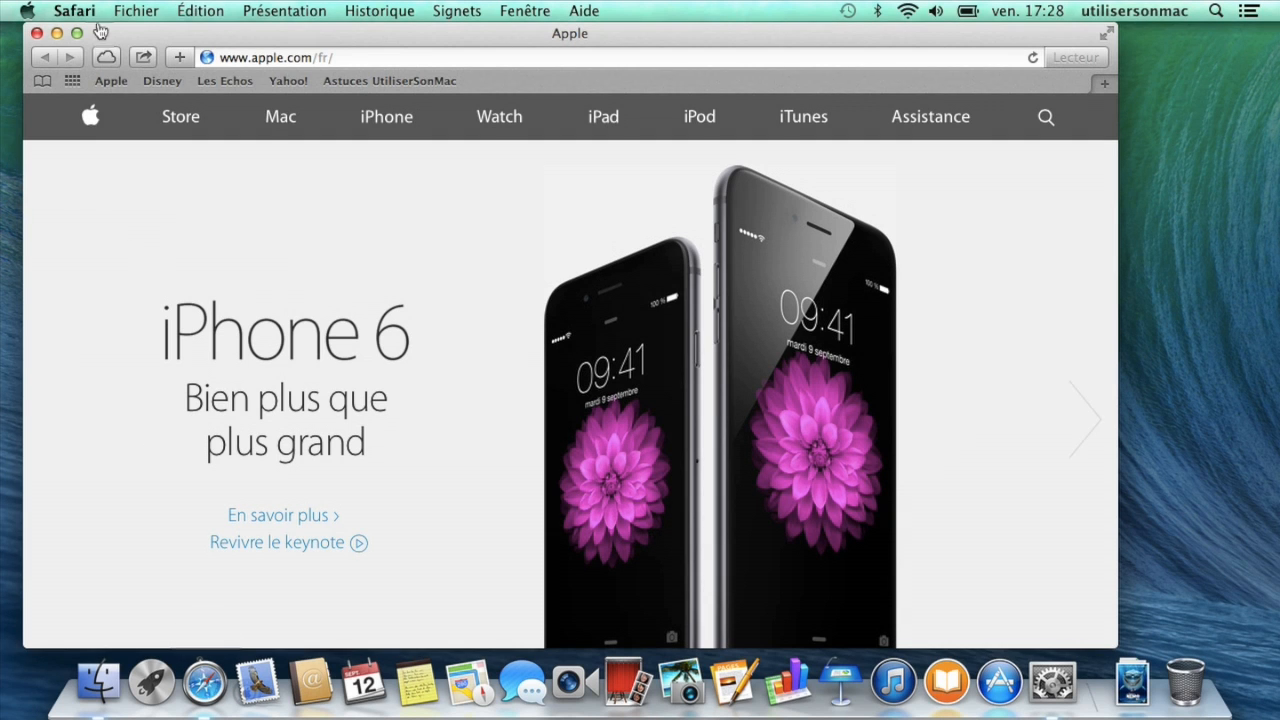
{"action": "left_click", "coordinate": [76, 11]}
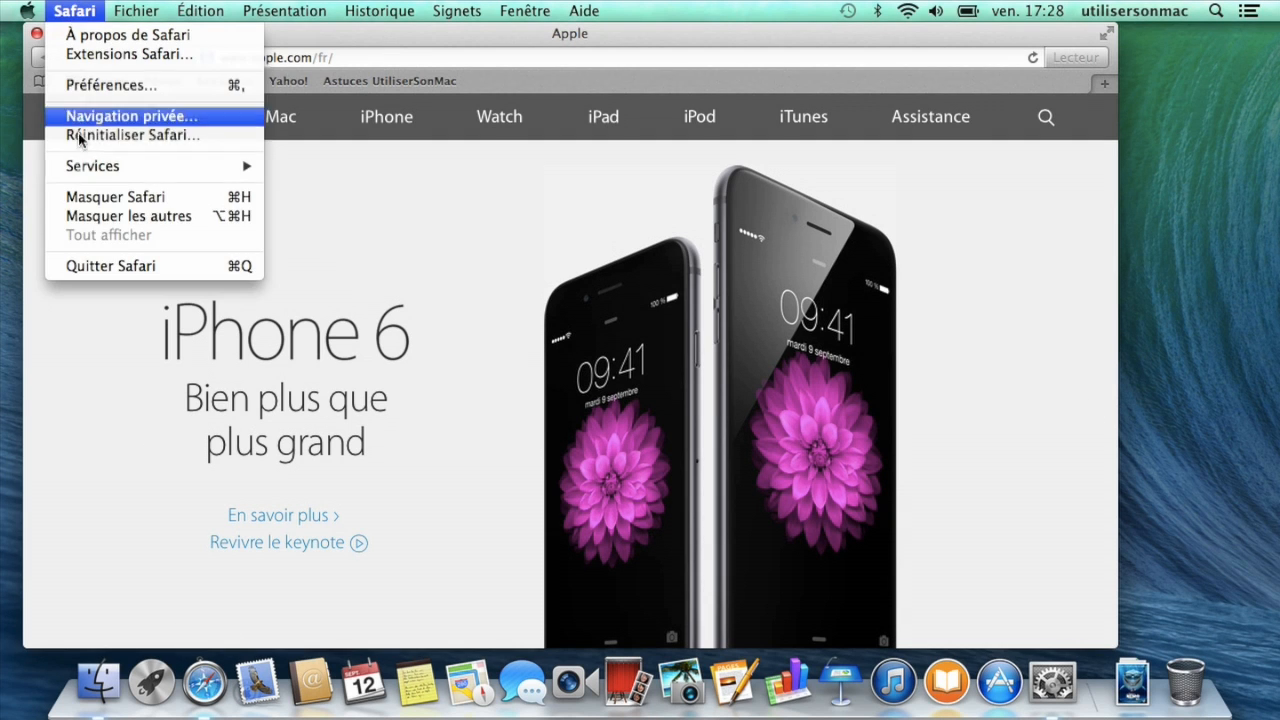
{"action": "left_click", "coordinate": [84, 264]}
- Make Español the primary language above Français, and inspect the language of Calendar's menus before quitting it
{"action": "left_click_drag", "start_coordinate": [414, 265], "coordinate": [413, 209]}
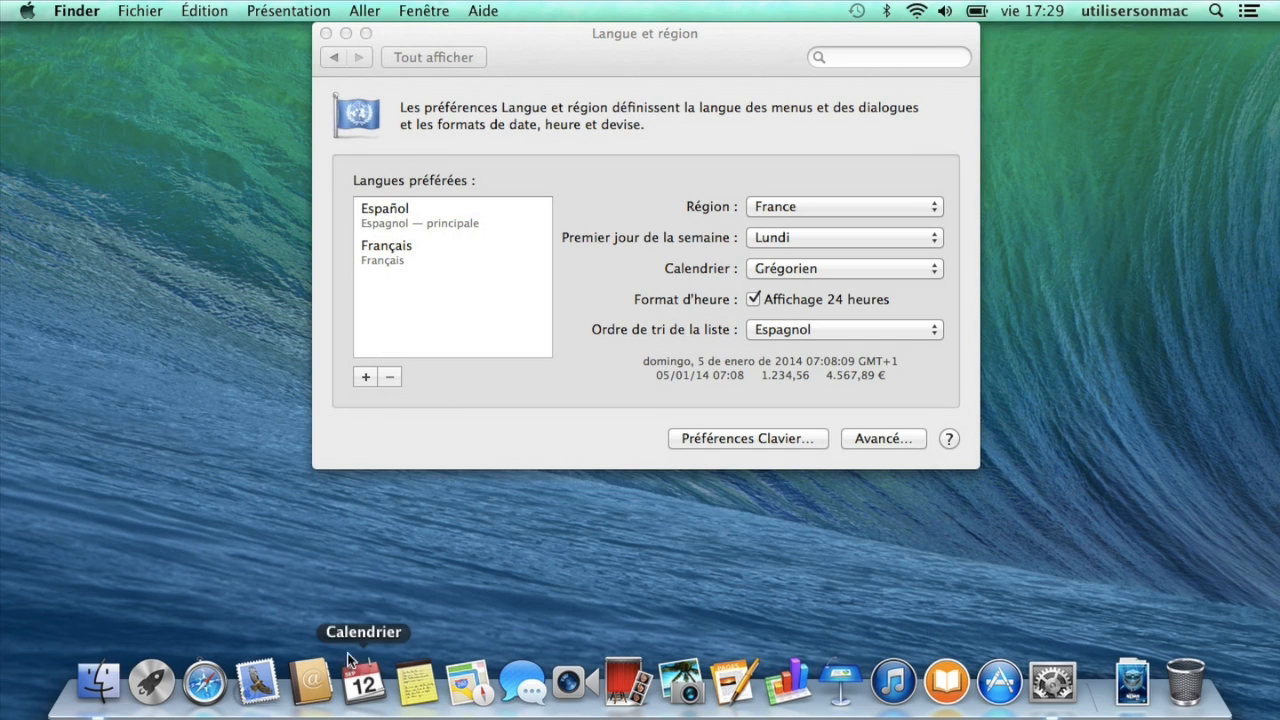
{"action": "left_click", "coordinate": [356, 690]}
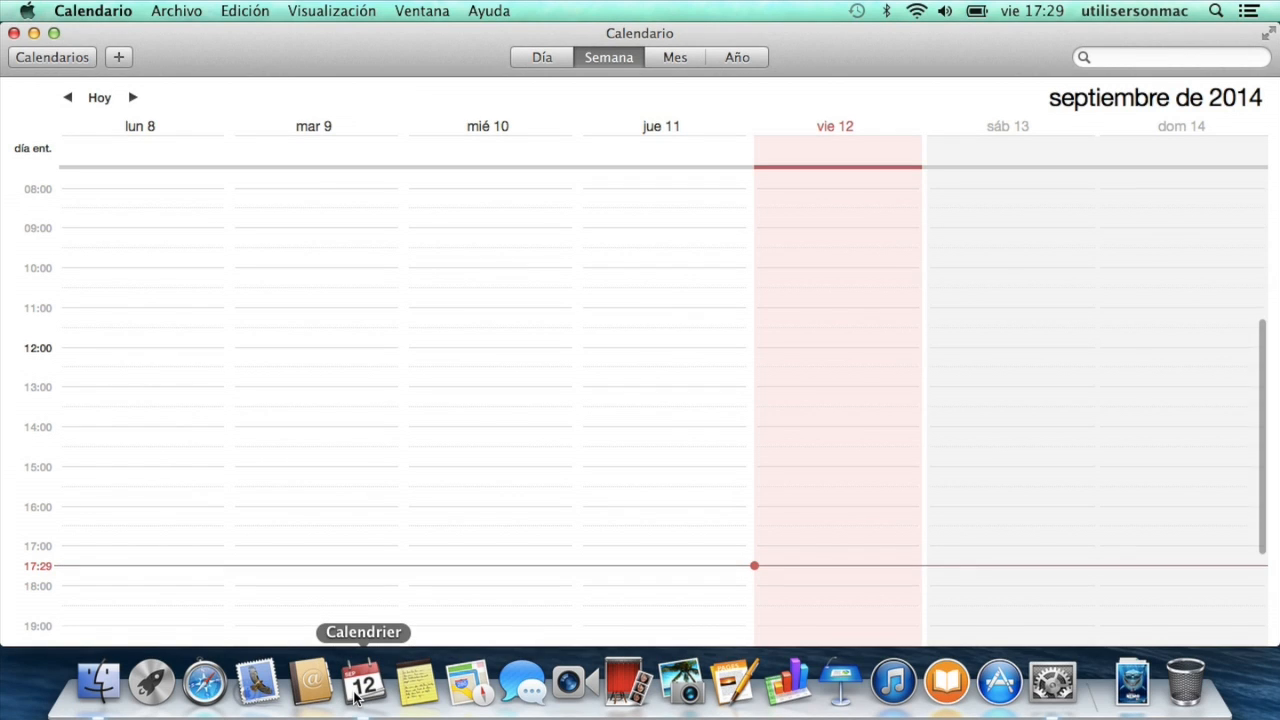
{"action": "left_click", "coordinate": [176, 11]}
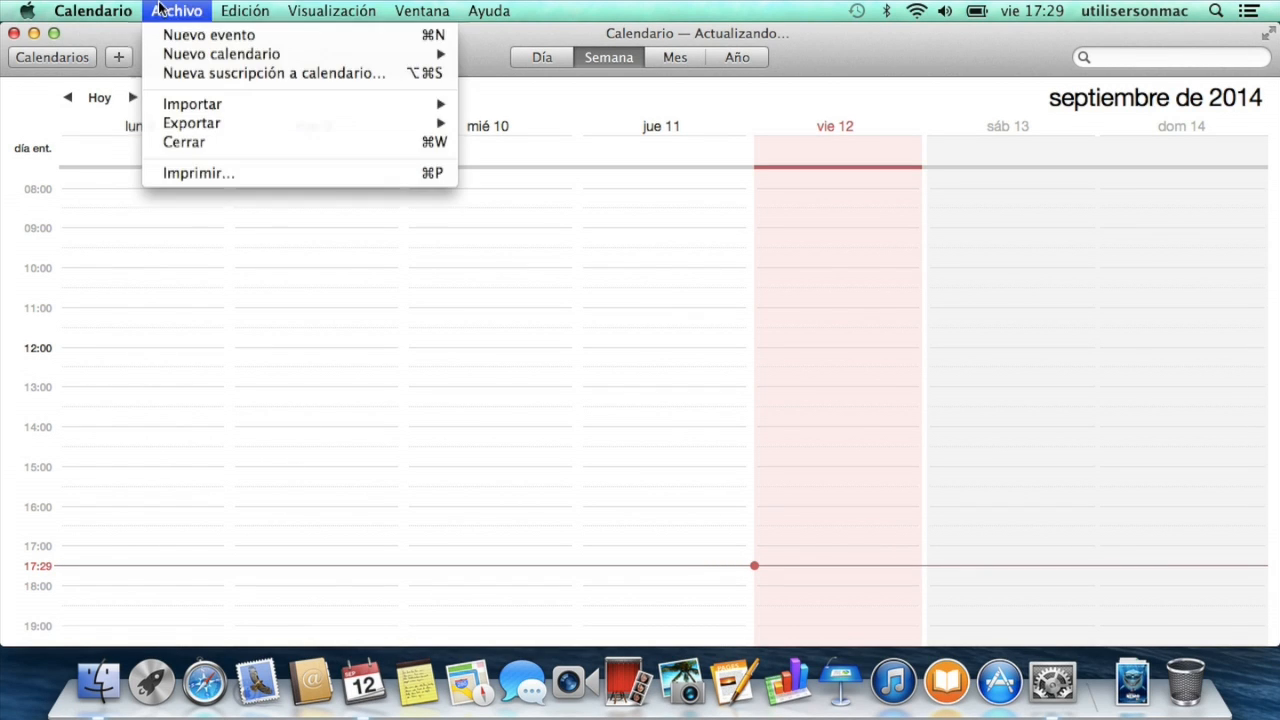
{"action": "mouse_move", "coordinate": [396, 8]}
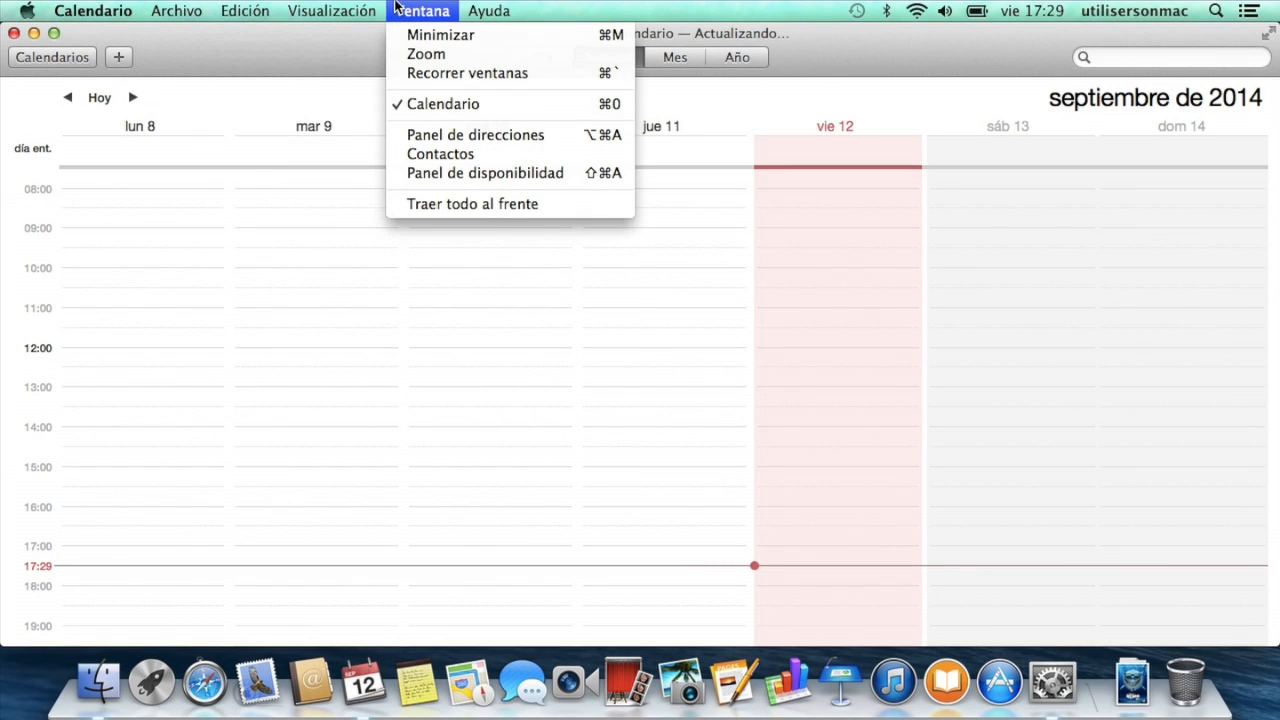
{"action": "mouse_move", "coordinate": [97, 13]}
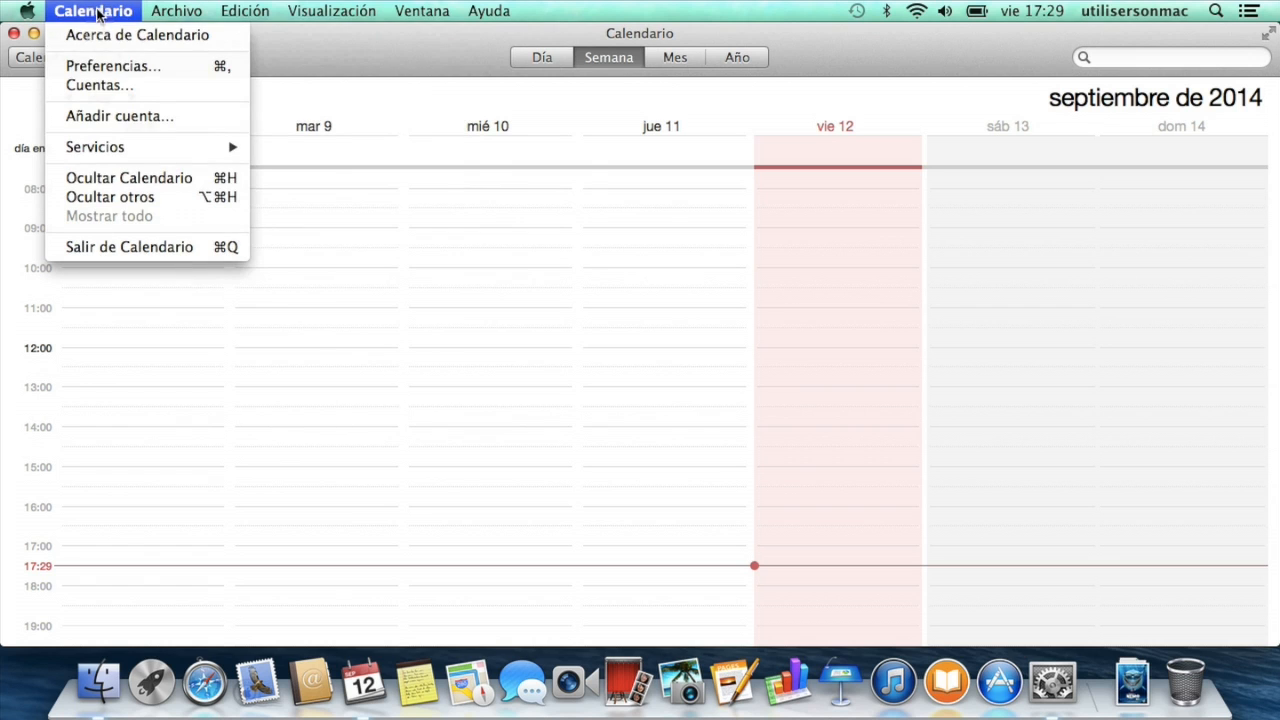
{"action": "left_click", "coordinate": [108, 255]}
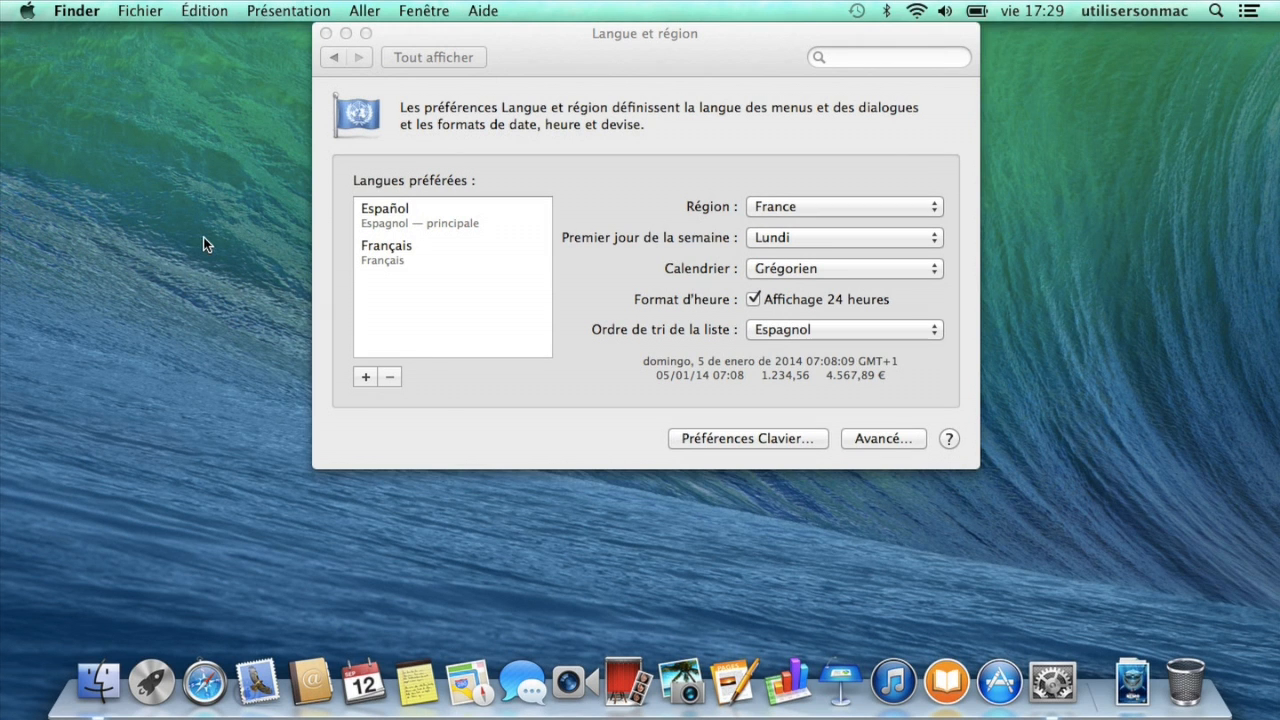
- Remove Español from the preferred languages in the Langue et région preferences
{"action": "left_click", "coordinate": [541, 314]}
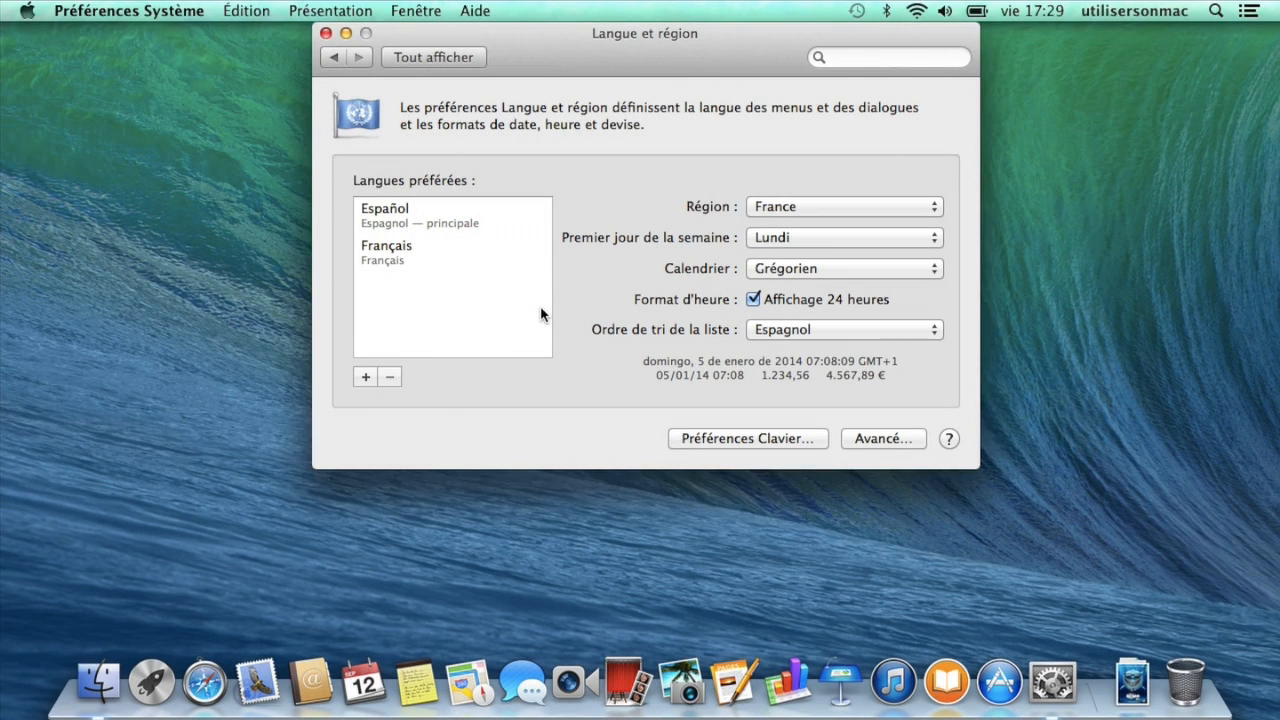
{"action": "left_click", "coordinate": [429, 215]}
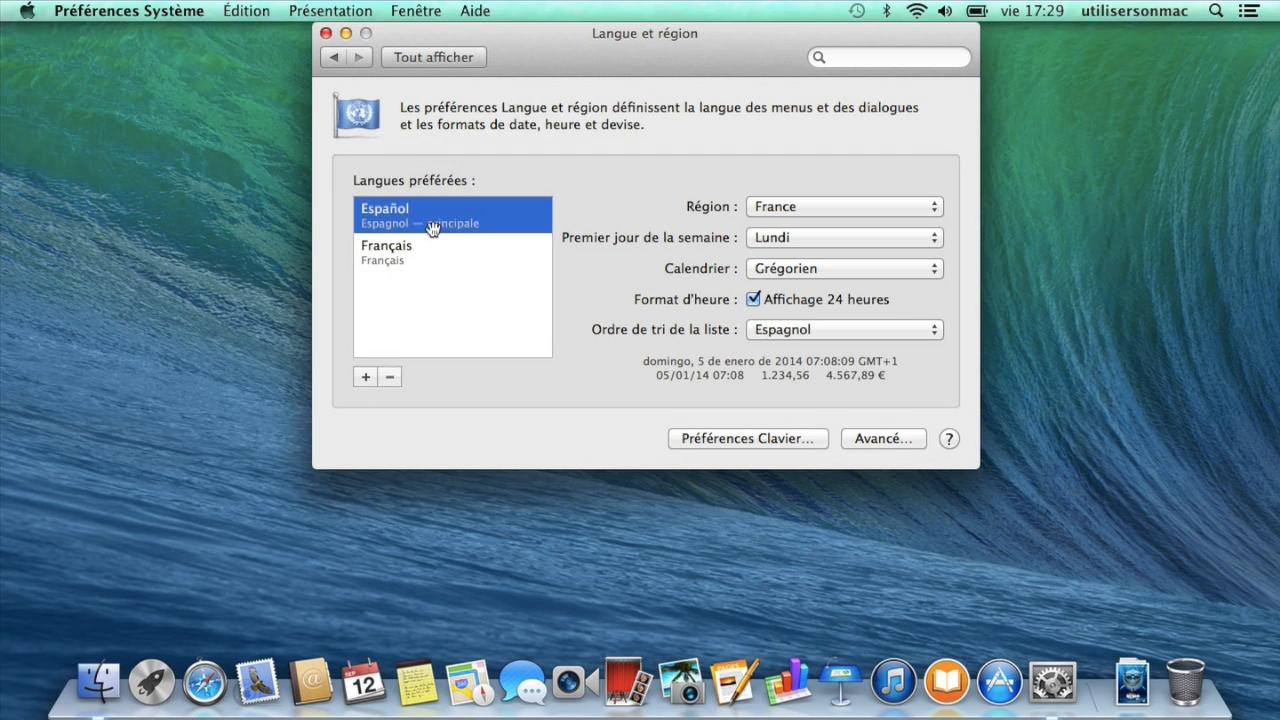
{"action": "left_click", "coordinate": [392, 377]}
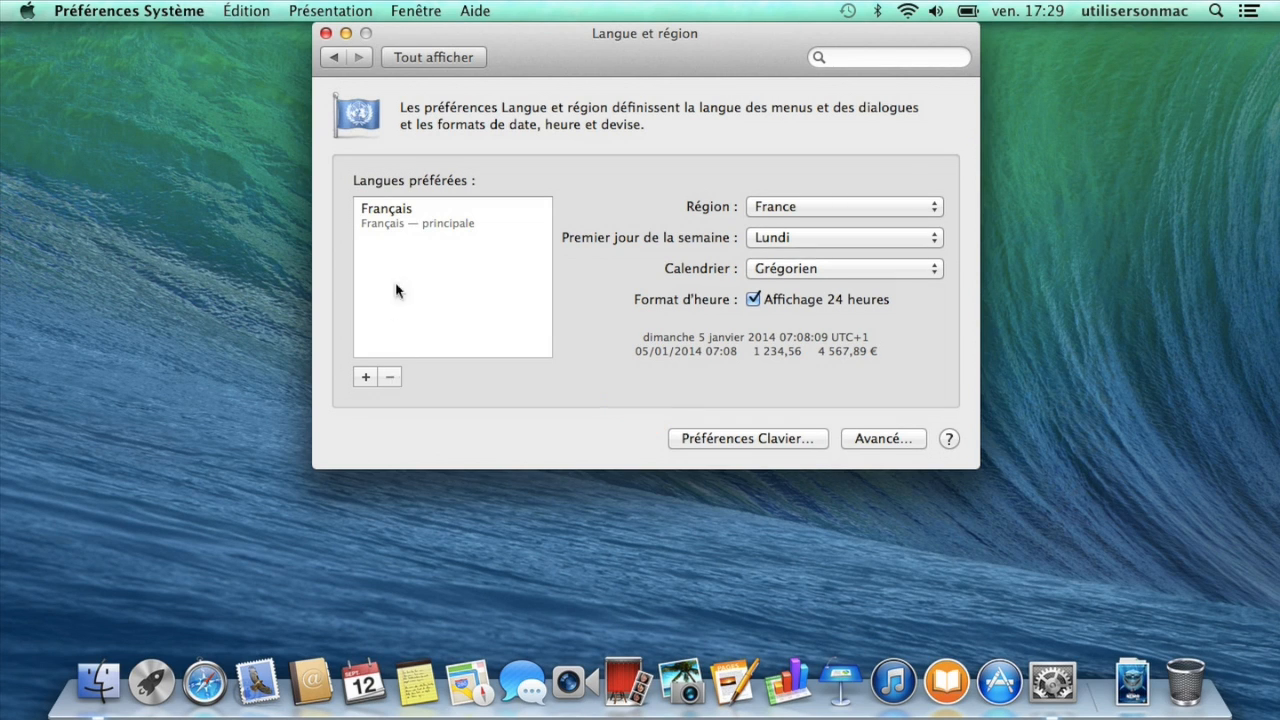
- Add the English layout Américain to the input methods in the Clavier preferences and make it the active input source
{"action": "left_click", "coordinate": [437, 57]}
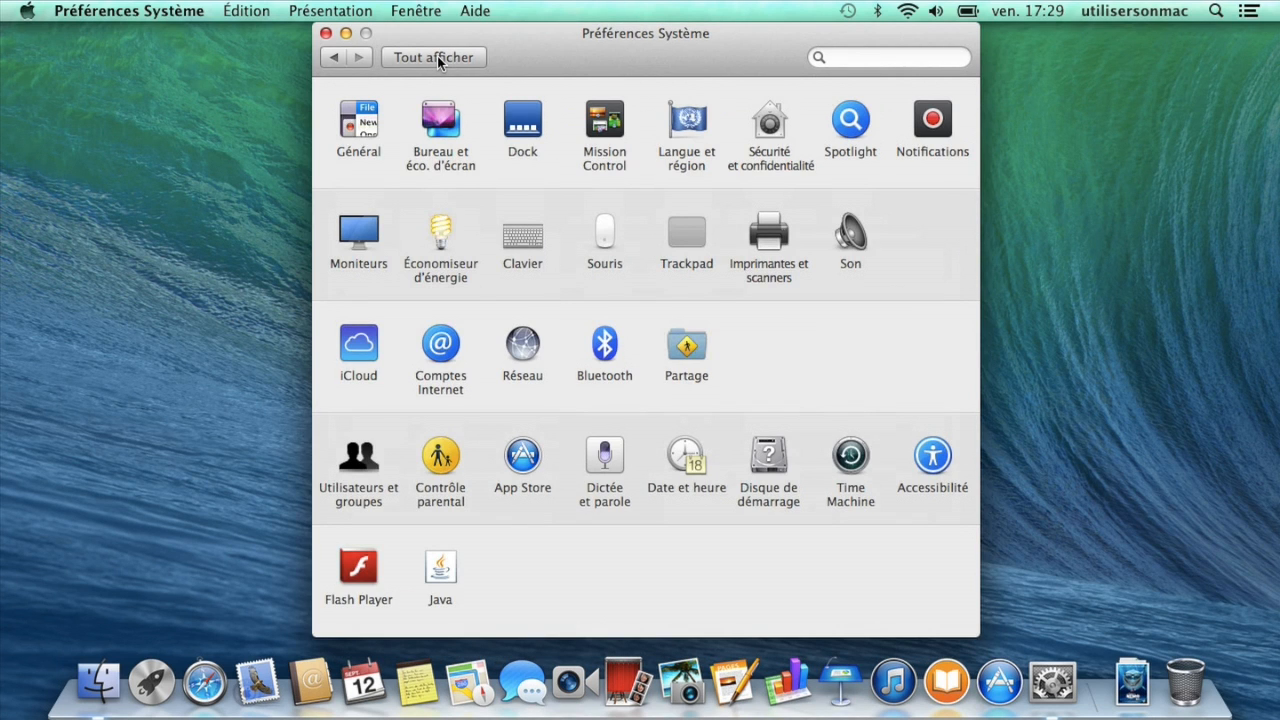
{"action": "left_click", "coordinate": [520, 234]}
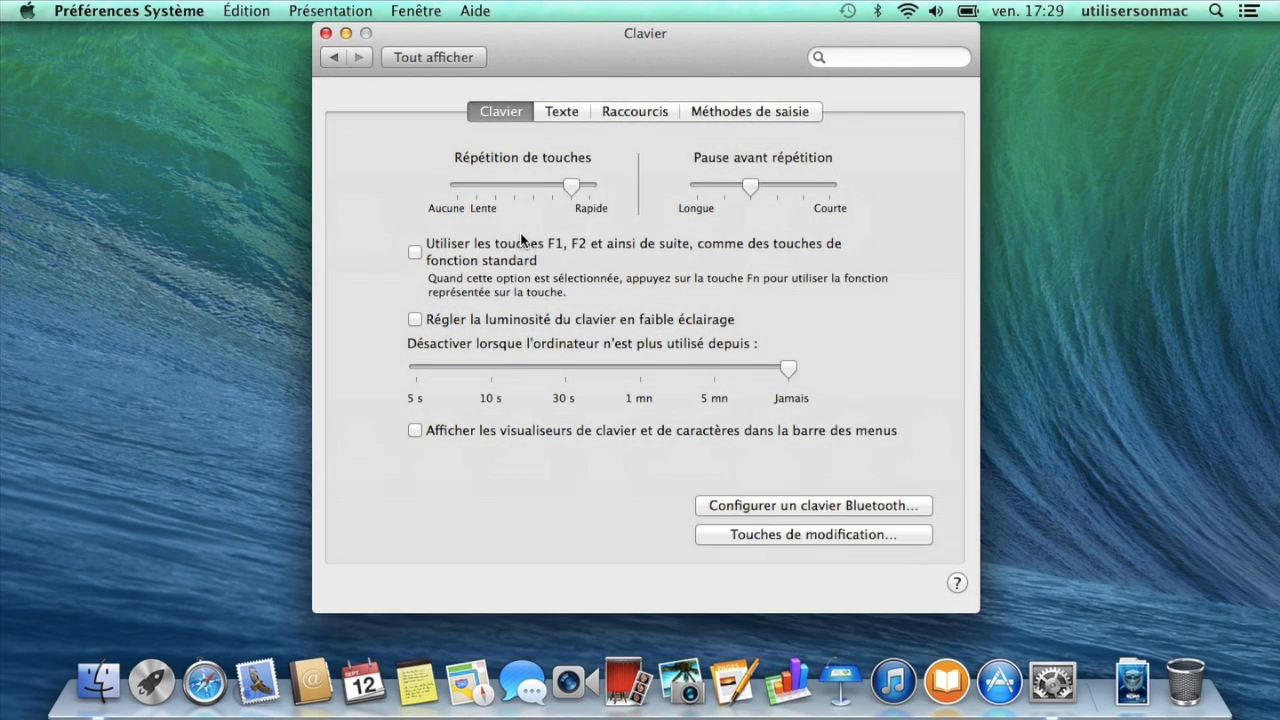
{"action": "left_click", "coordinate": [742, 113]}
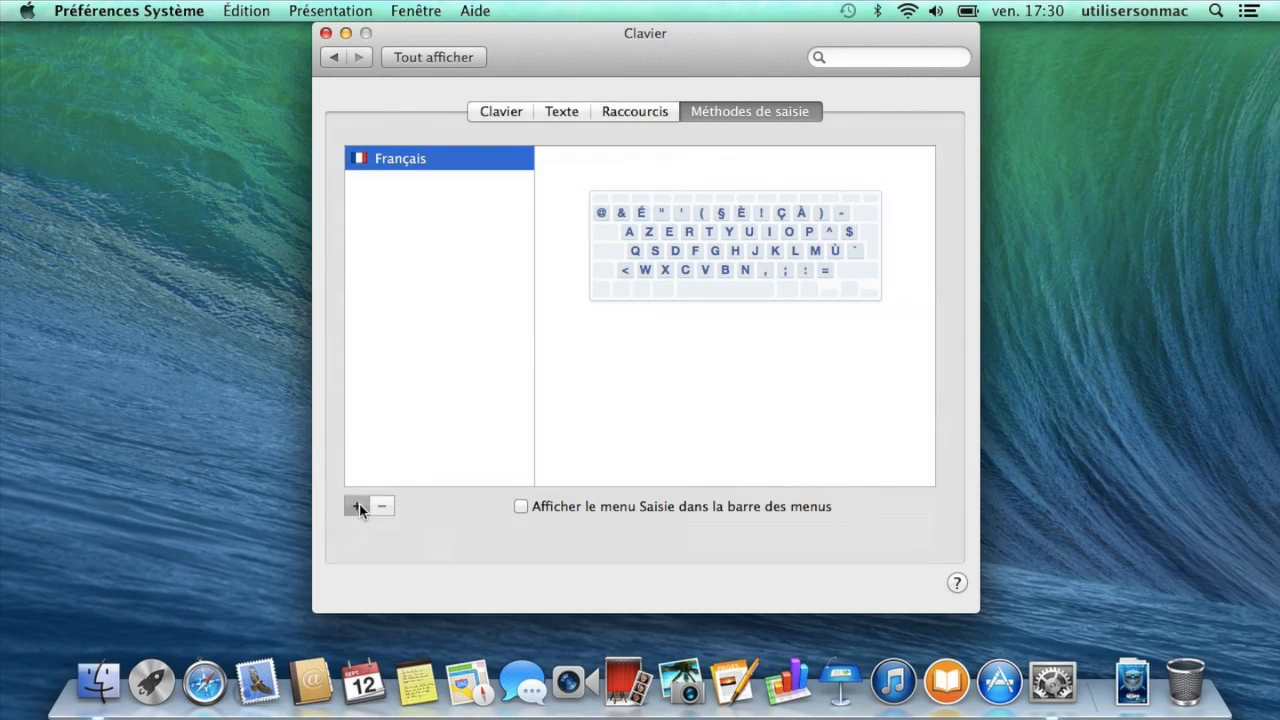
{"action": "left_click", "coordinate": [358, 506]}
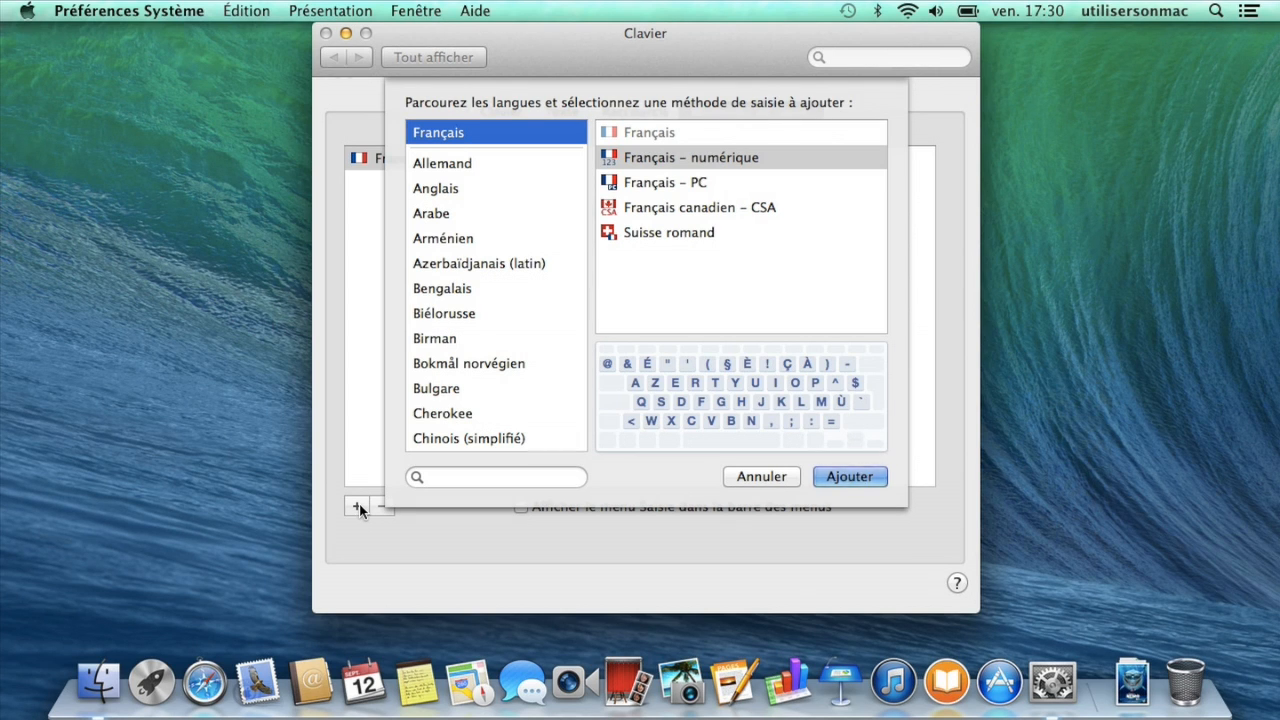
{"action": "left_click", "coordinate": [456, 165]}
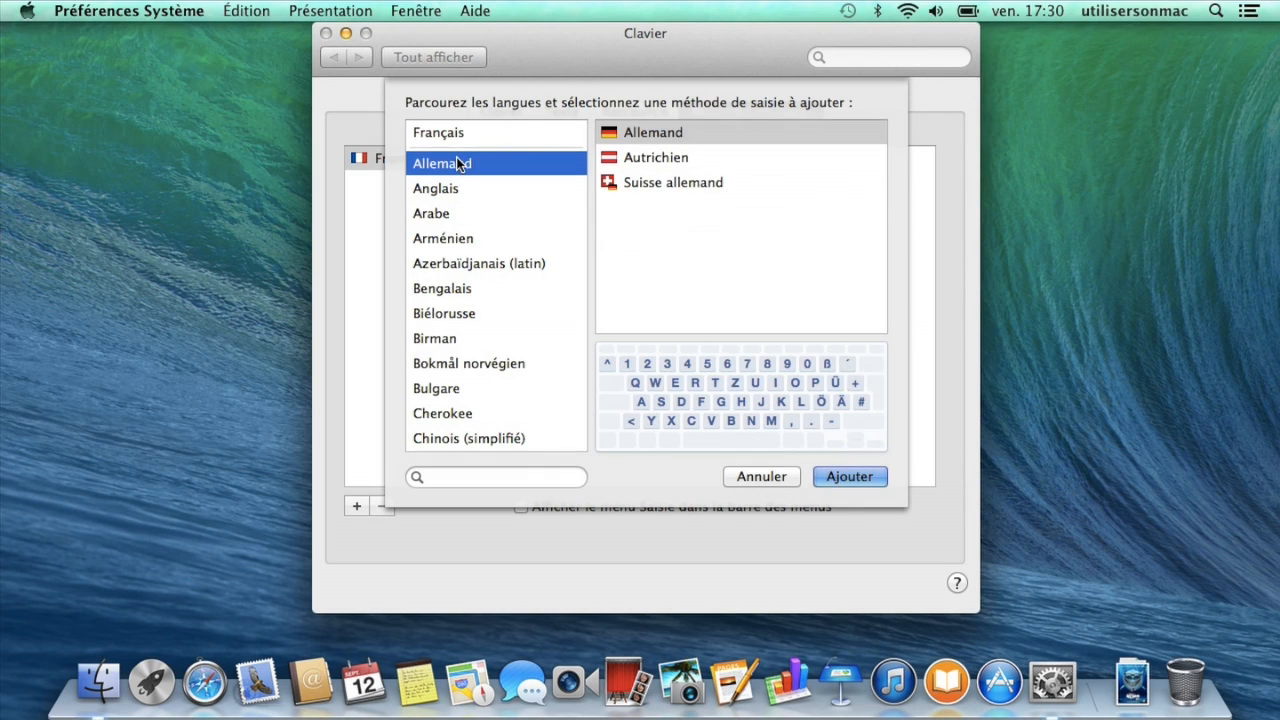
{"action": "left_click", "coordinate": [458, 192]}
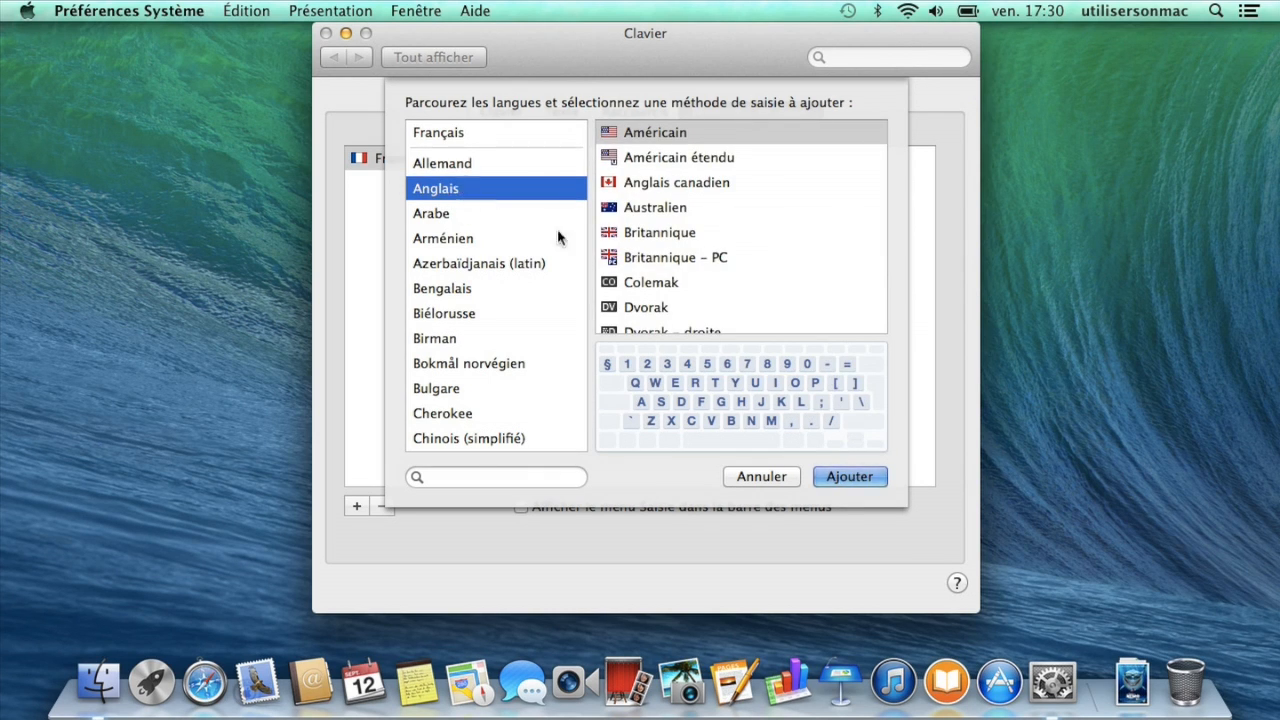
{"action": "left_click", "coordinate": [849, 477]}
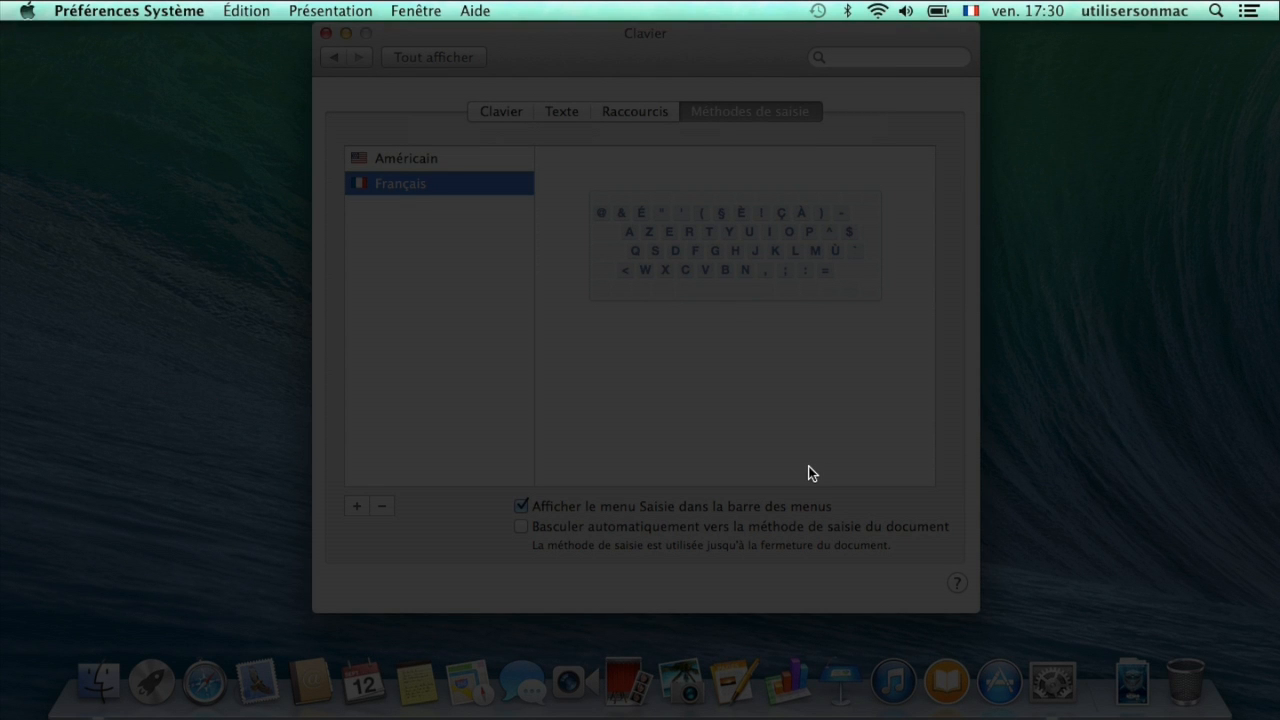
{"action": "left_click", "coordinate": [969, 12]}
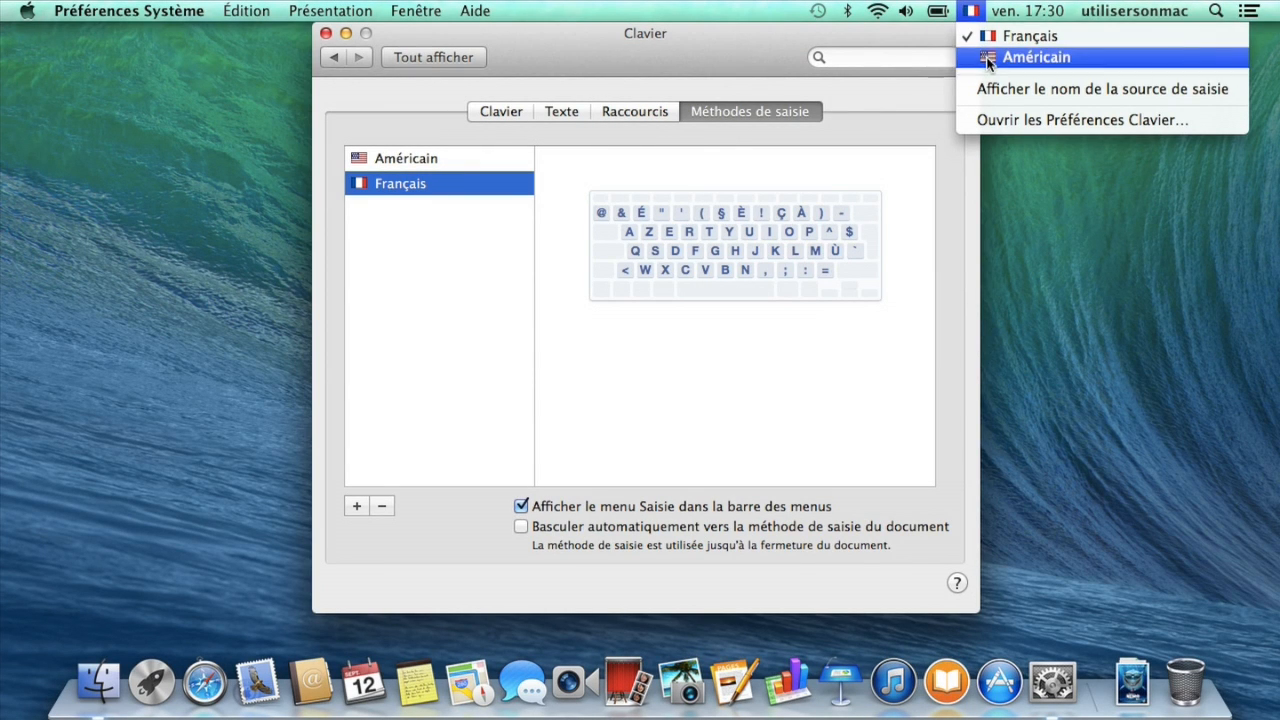
{"action": "left_click", "coordinate": [1036, 57]}
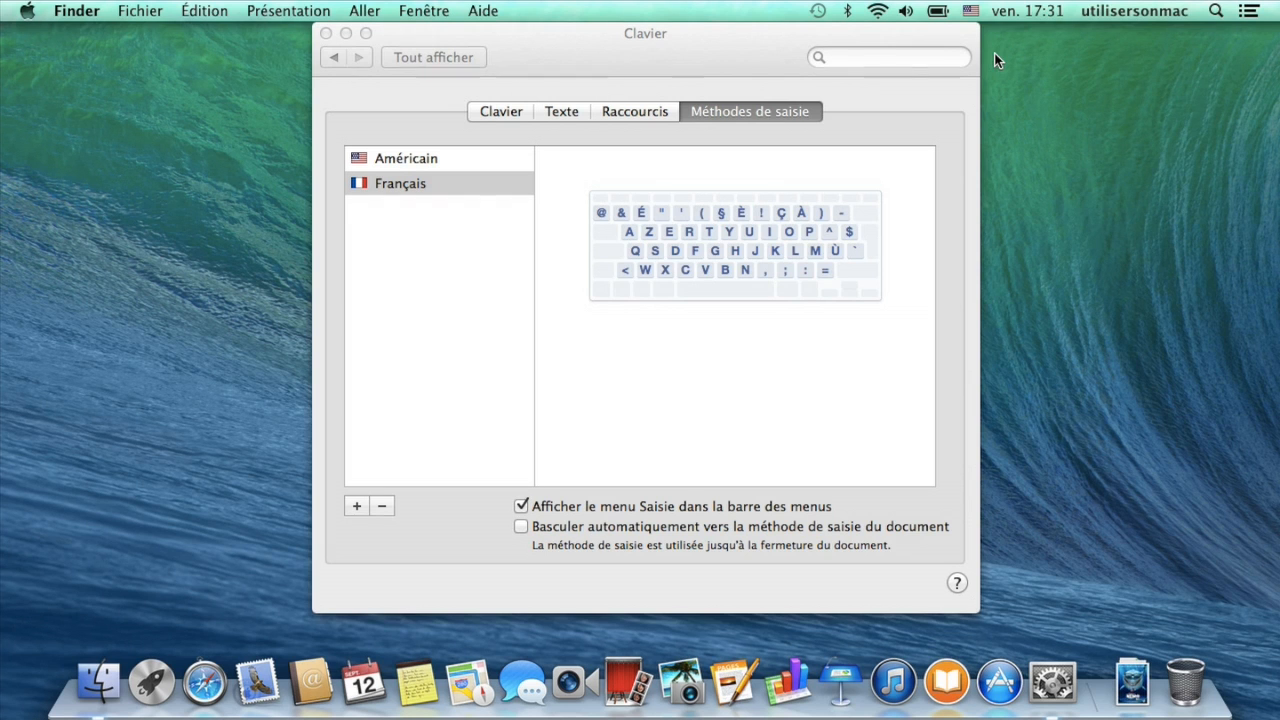
- Find and open TextEdit, and create a new blank document
{"action": "left_click", "coordinate": [158, 676]}
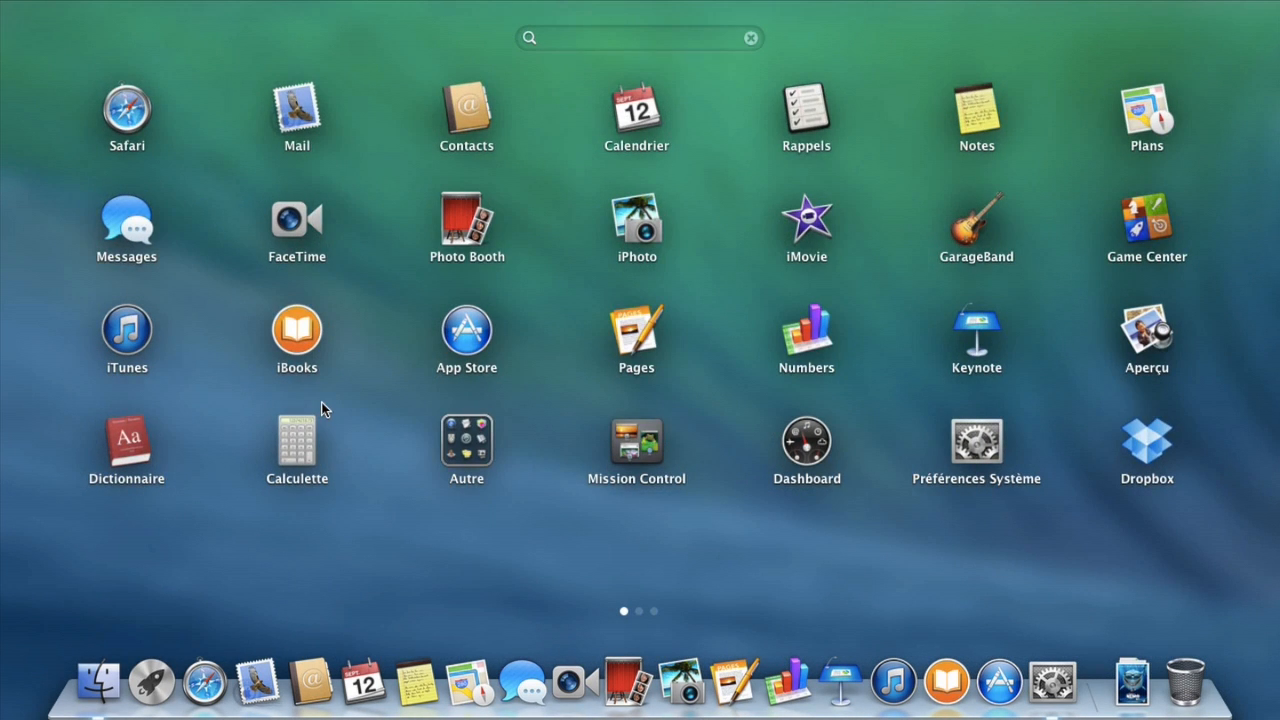
{"action": "type", "text": "text"}
{"action": "left_click", "coordinate": [655, 108]}
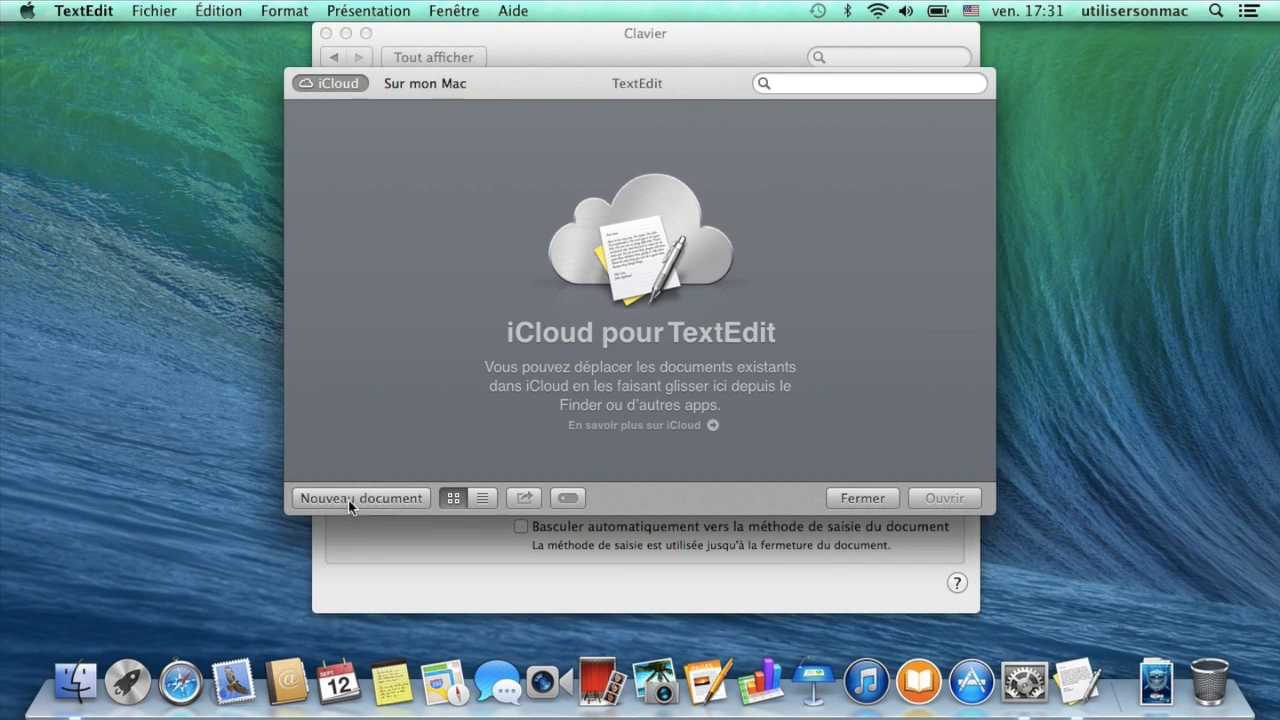
{"action": "left_click", "coordinate": [349, 498]}
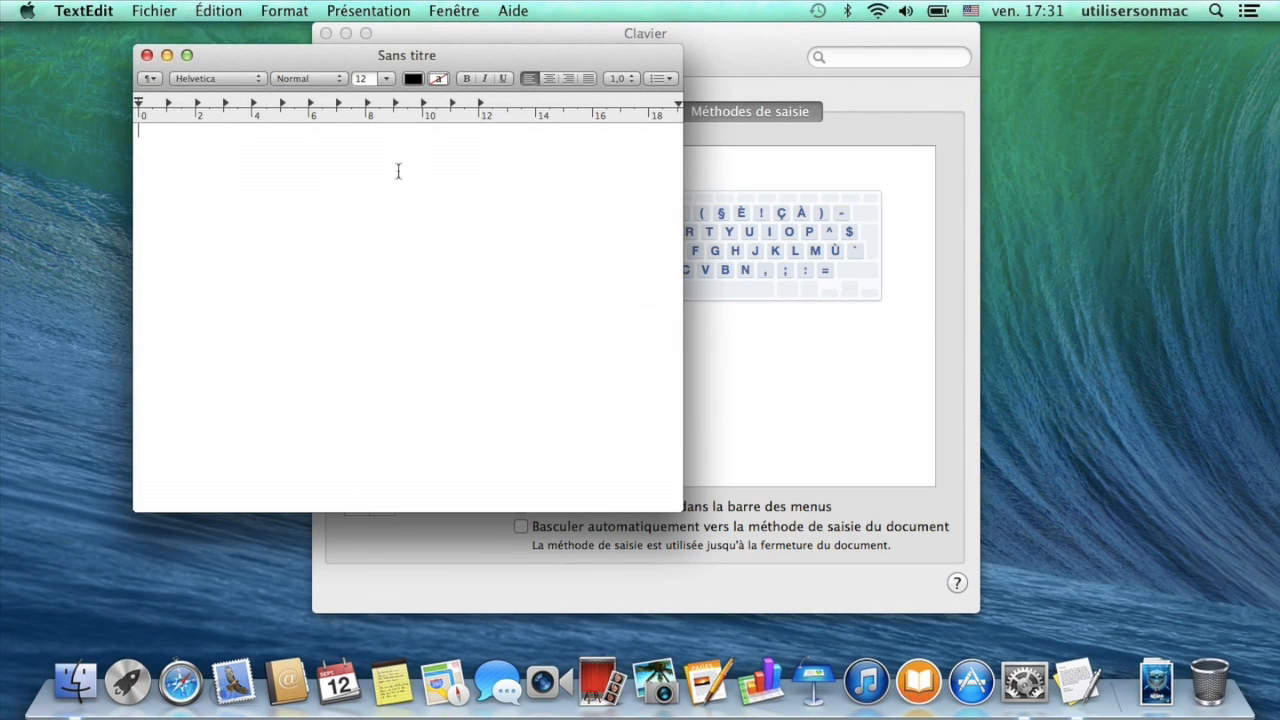
- Set the text to 64-point bold and write "qwerty" in the new document
{"action": "left_click", "coordinate": [386, 79]}
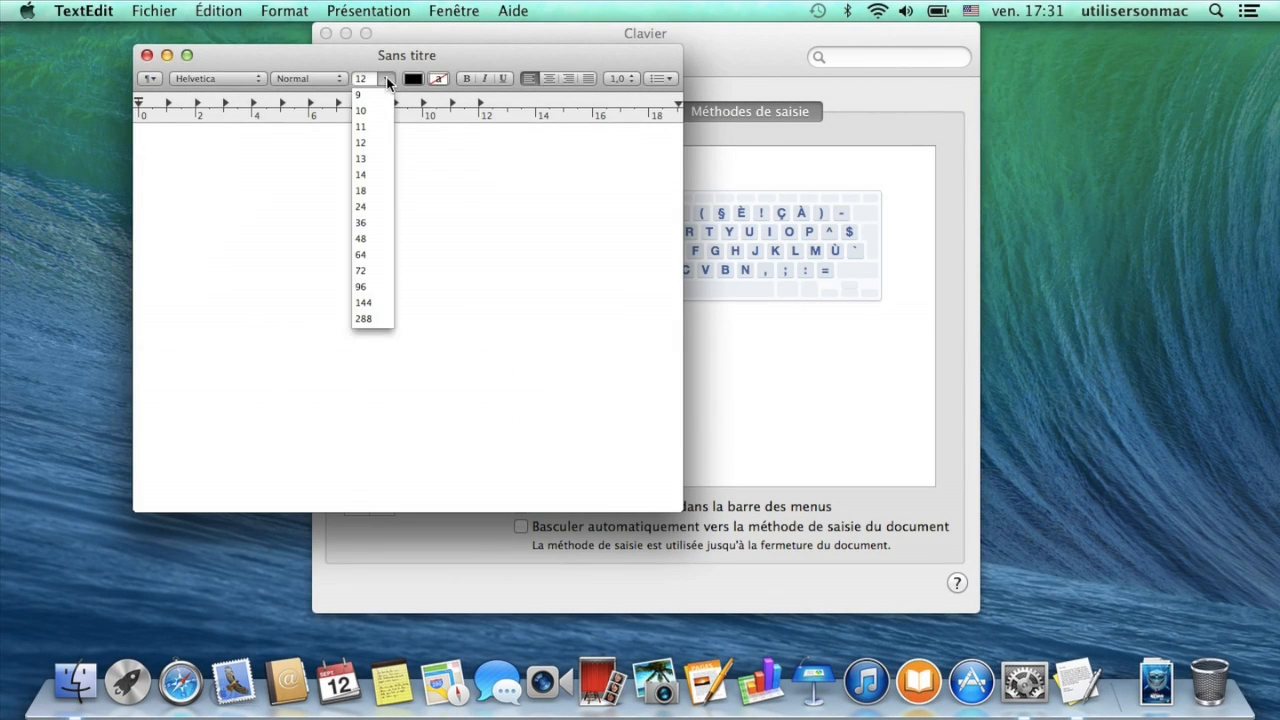
{"action": "left_click", "coordinate": [362, 255]}
{"action": "left_click", "coordinate": [468, 80]}
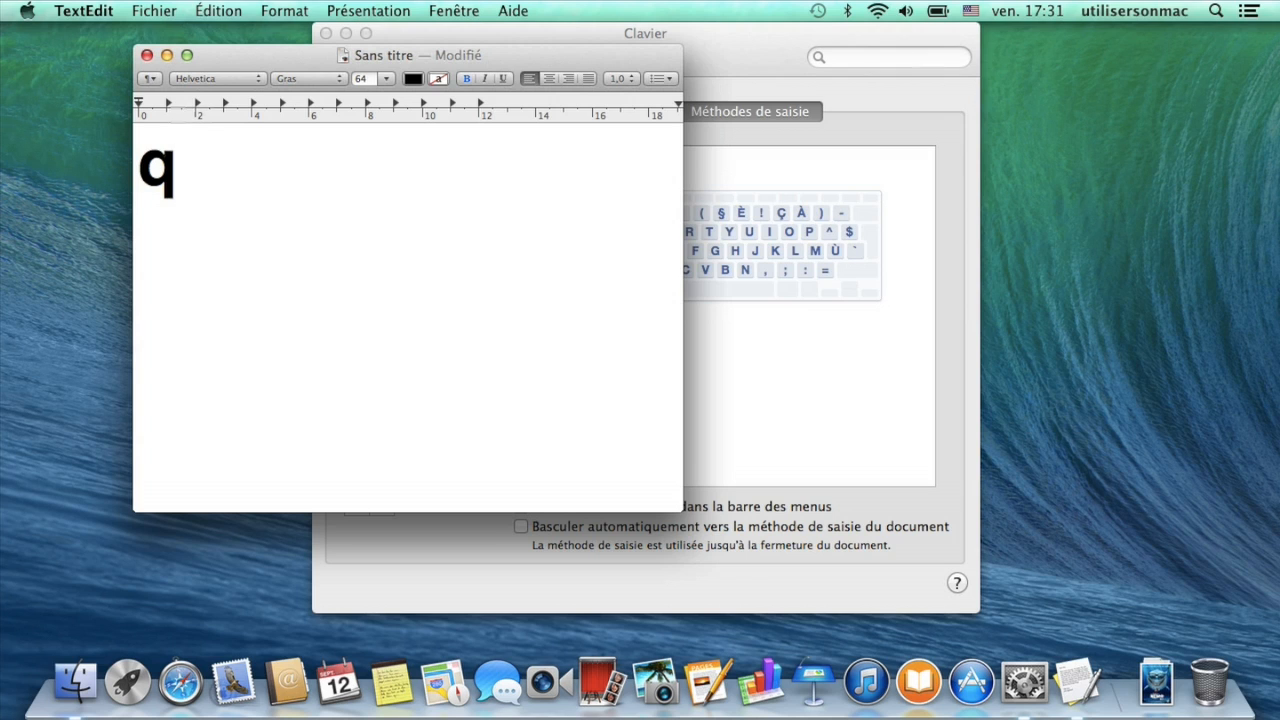
{"action": "type", "text": "w"}
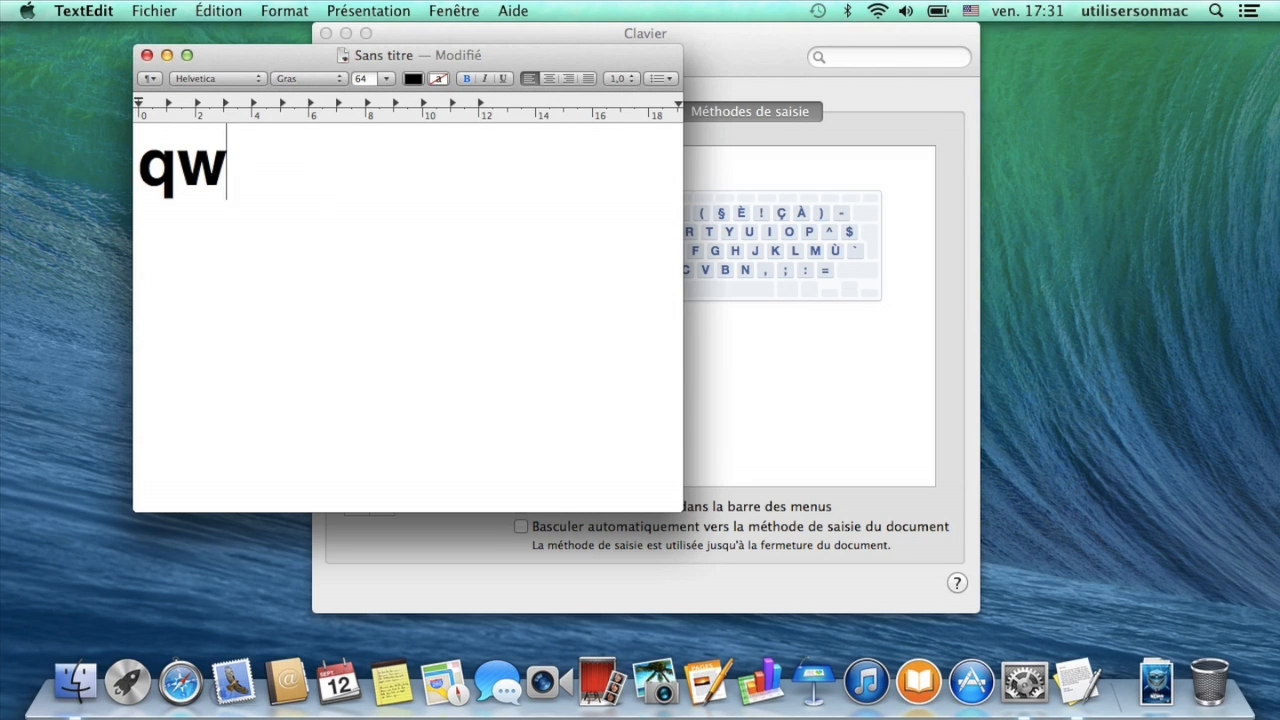
{"action": "type", "text": "erty"}
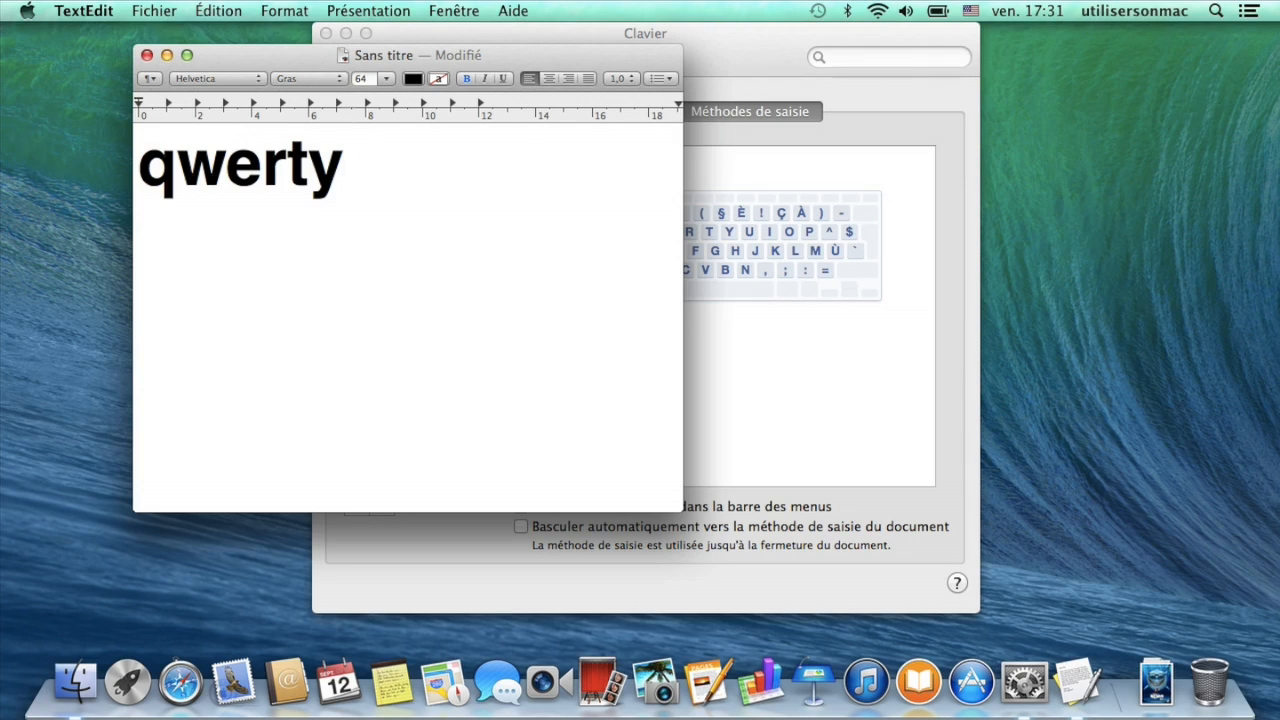
- Switch the active input source to Français and write "azerty" directly after "qwerty" in the TextEdit document
{"action": "left_click", "coordinate": [970, 11]}
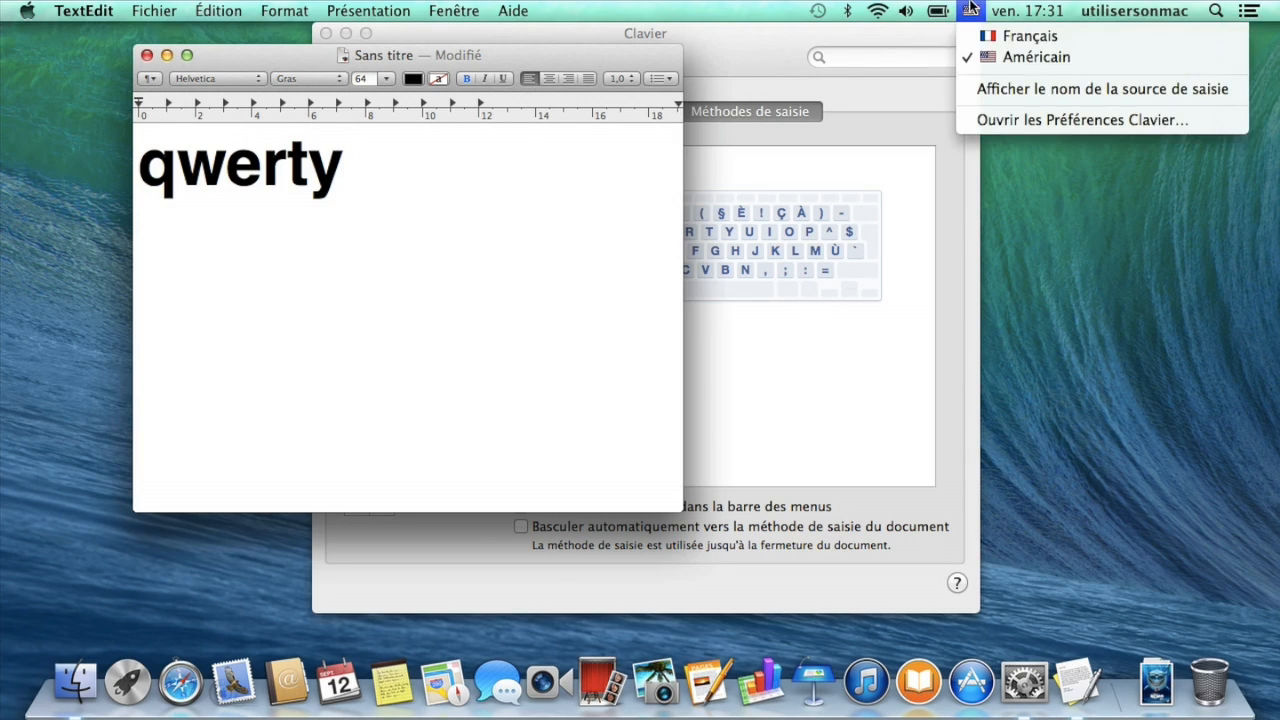
{"action": "left_click", "coordinate": [1020, 36]}
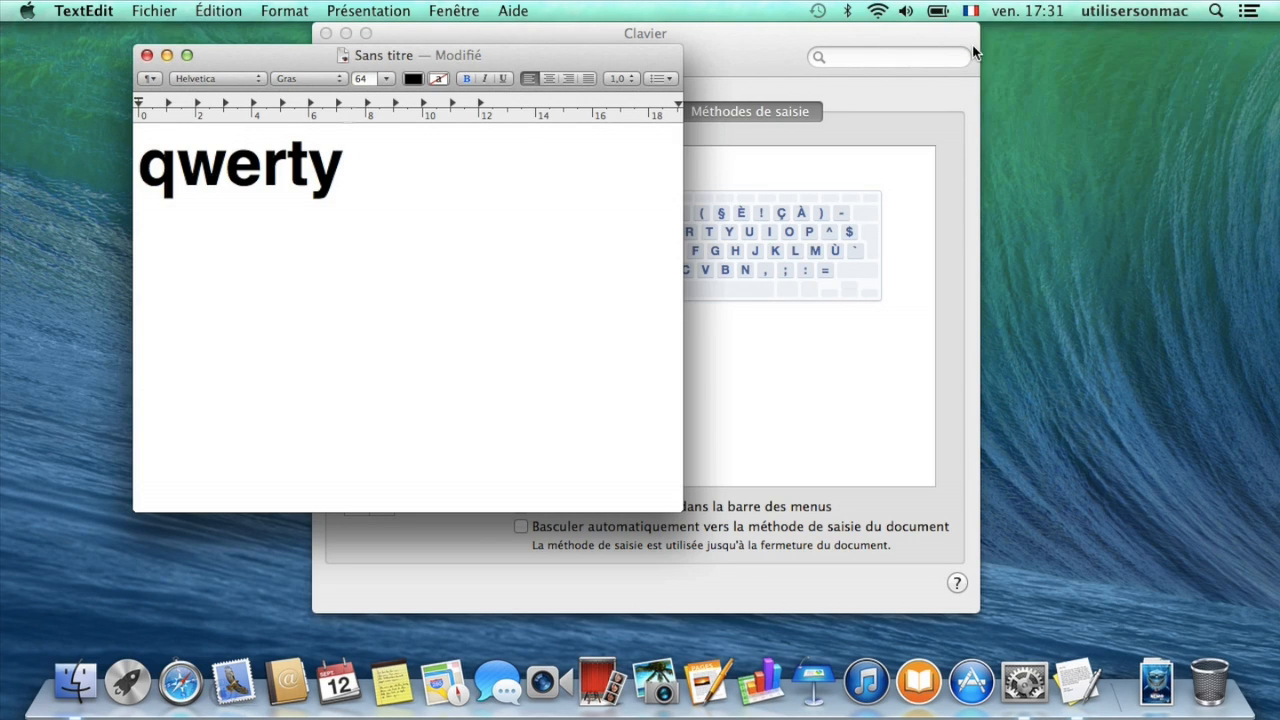
{"action": "type", "text": "az"}
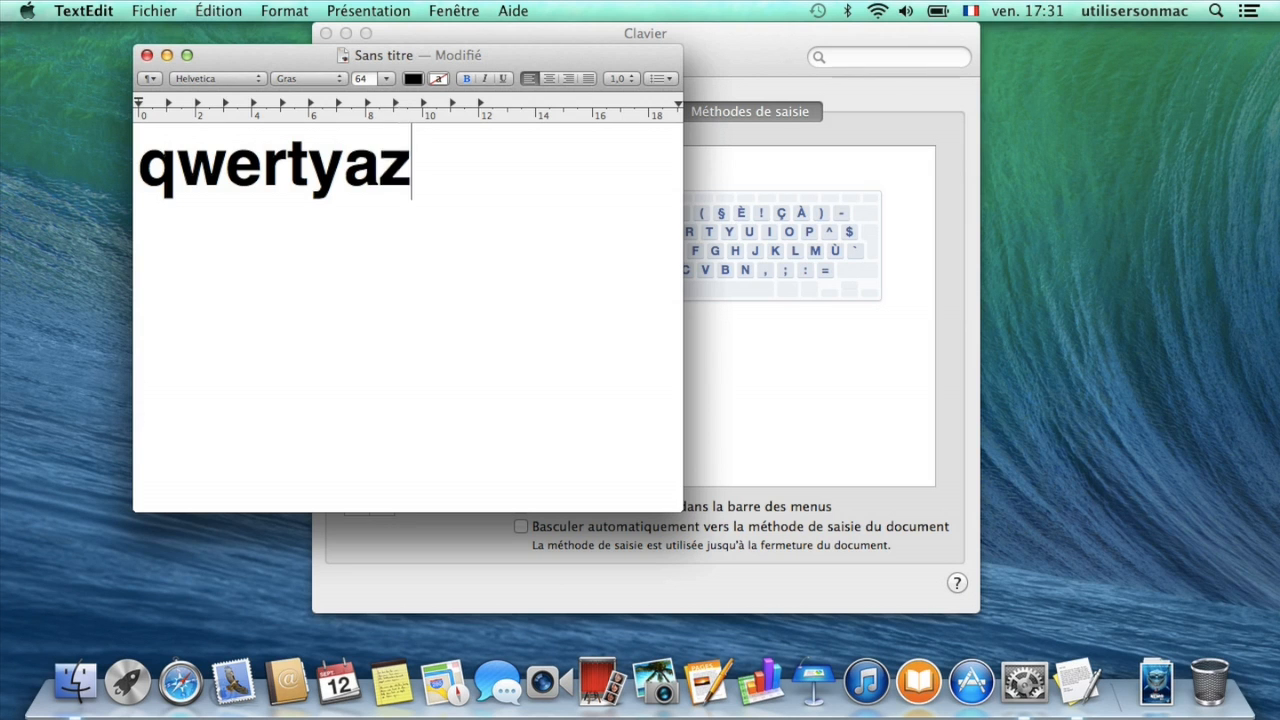
{"action": "type", "text": "erty"}
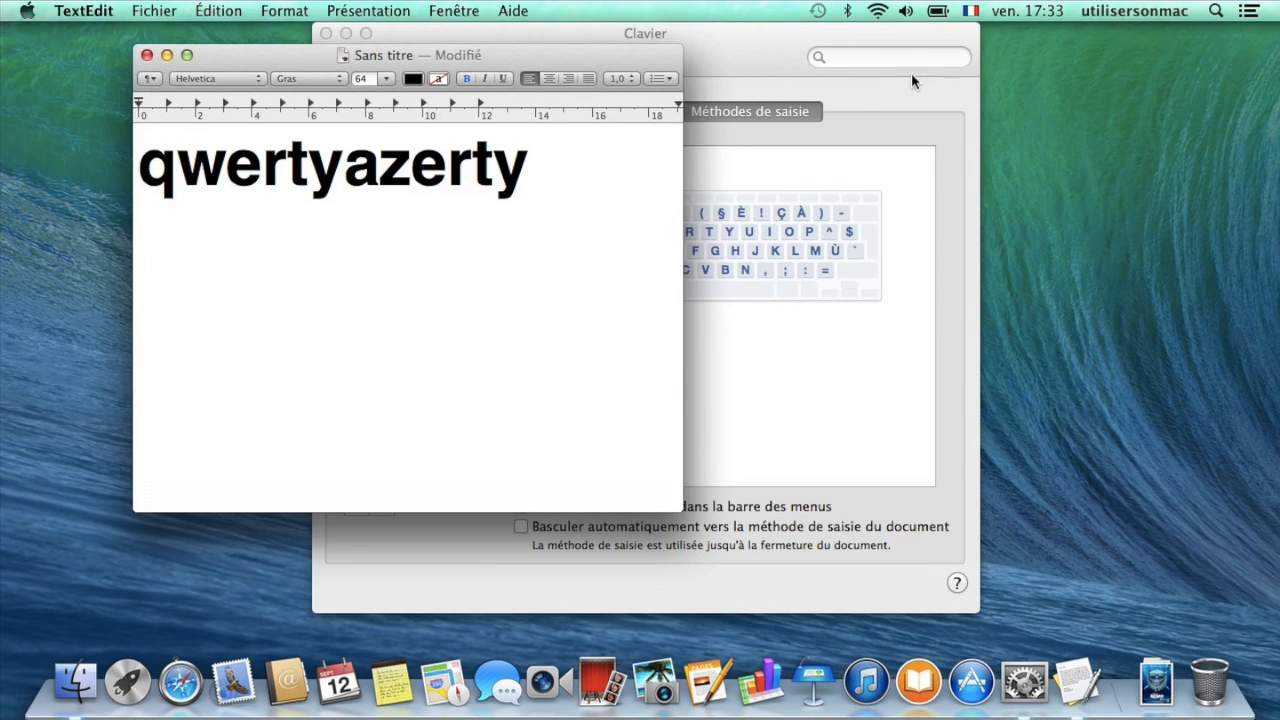
- Add the Arabe layout to the input methods in the Clavier preferences and make it the active input source
{"action": "left_click", "coordinate": [874, 109]}
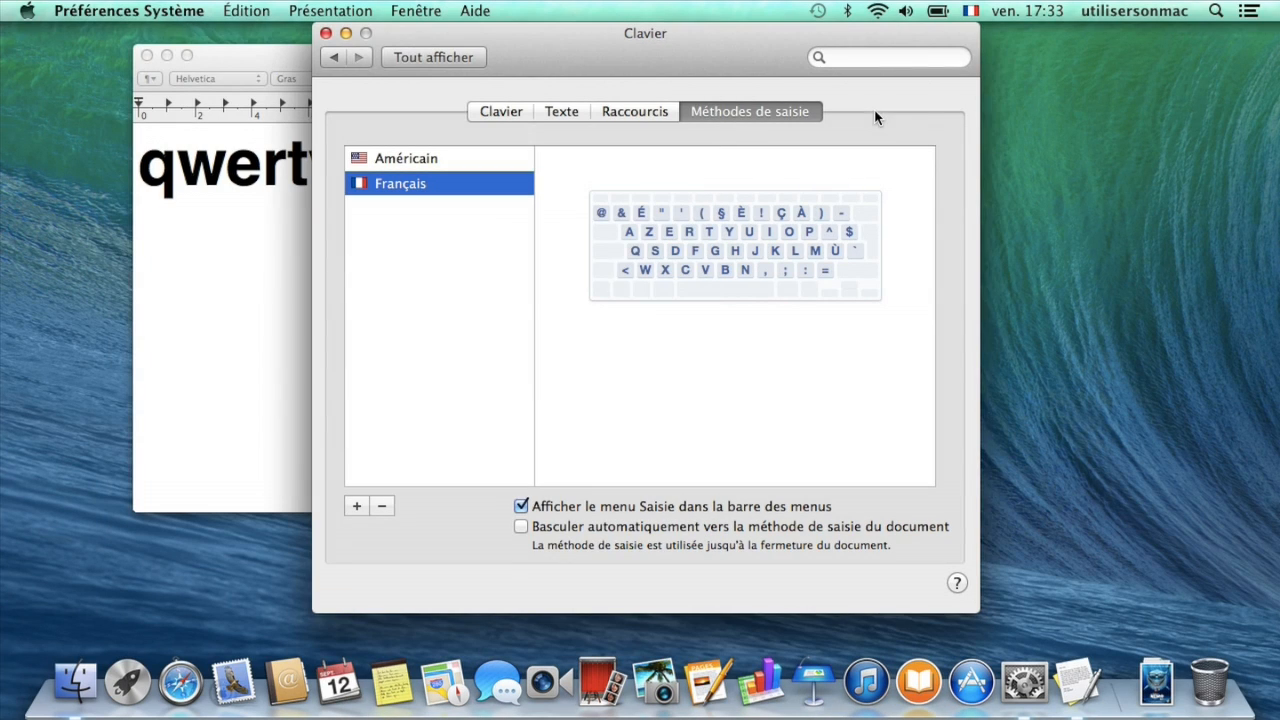
{"action": "left_click", "coordinate": [352, 506]}
{"action": "left_click", "coordinate": [460, 239]}
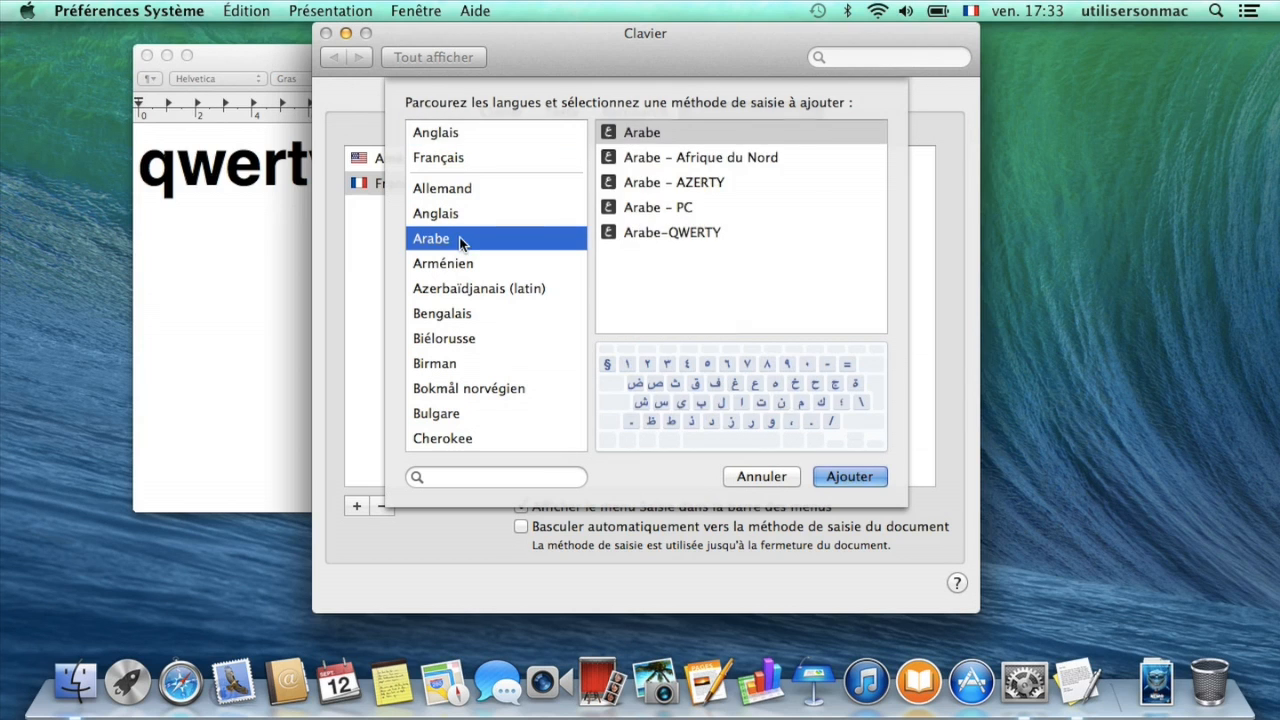
{"action": "left_click", "coordinate": [829, 476]}
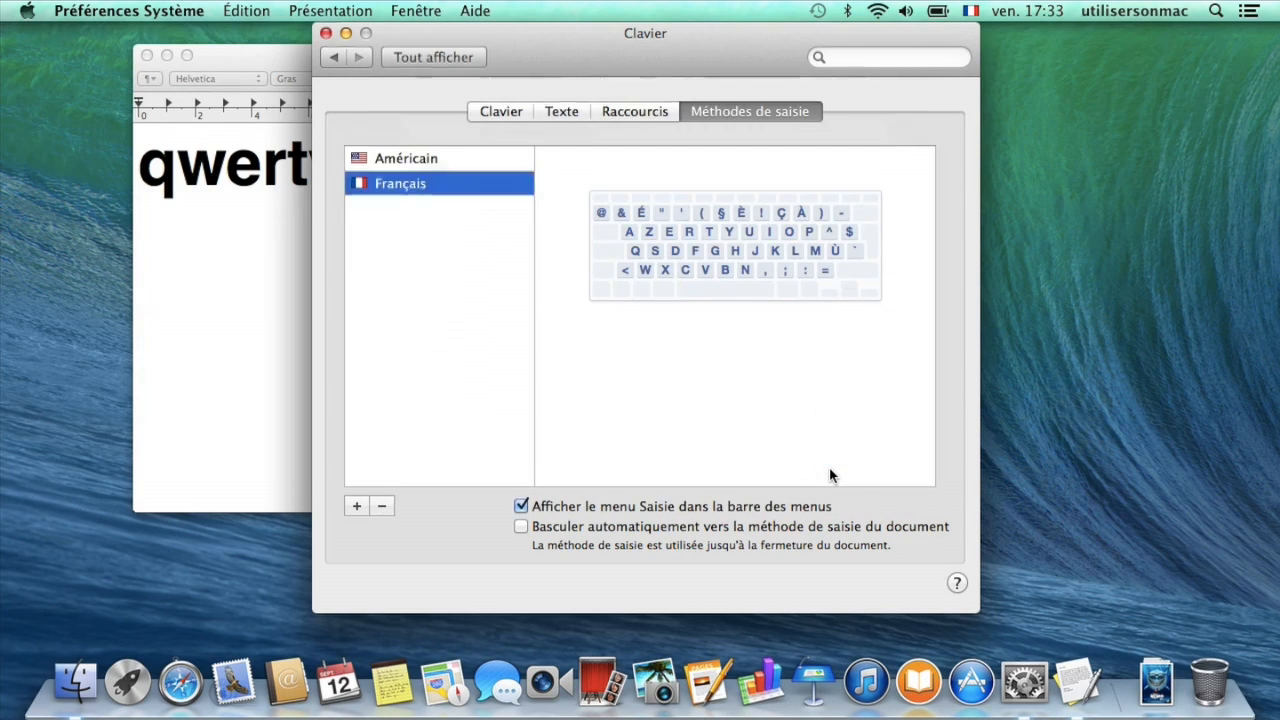
{"action": "left_click", "coordinate": [968, 12]}
{"action": "left_click", "coordinate": [978, 78]}
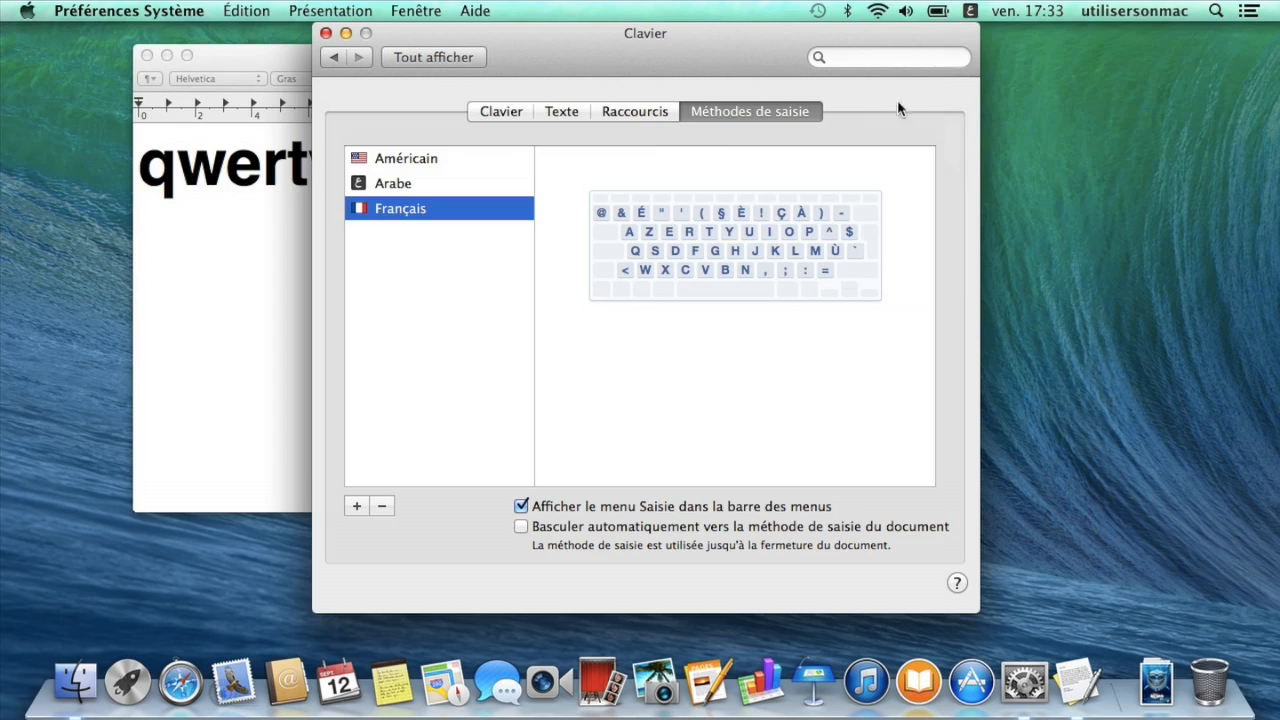
- Write a few lines of random Arabic characters below the Latin text in the TextEdit document and right-align them
{"action": "left_click", "coordinate": [242, 276]}
{"action": "type", "text": "azerty"}
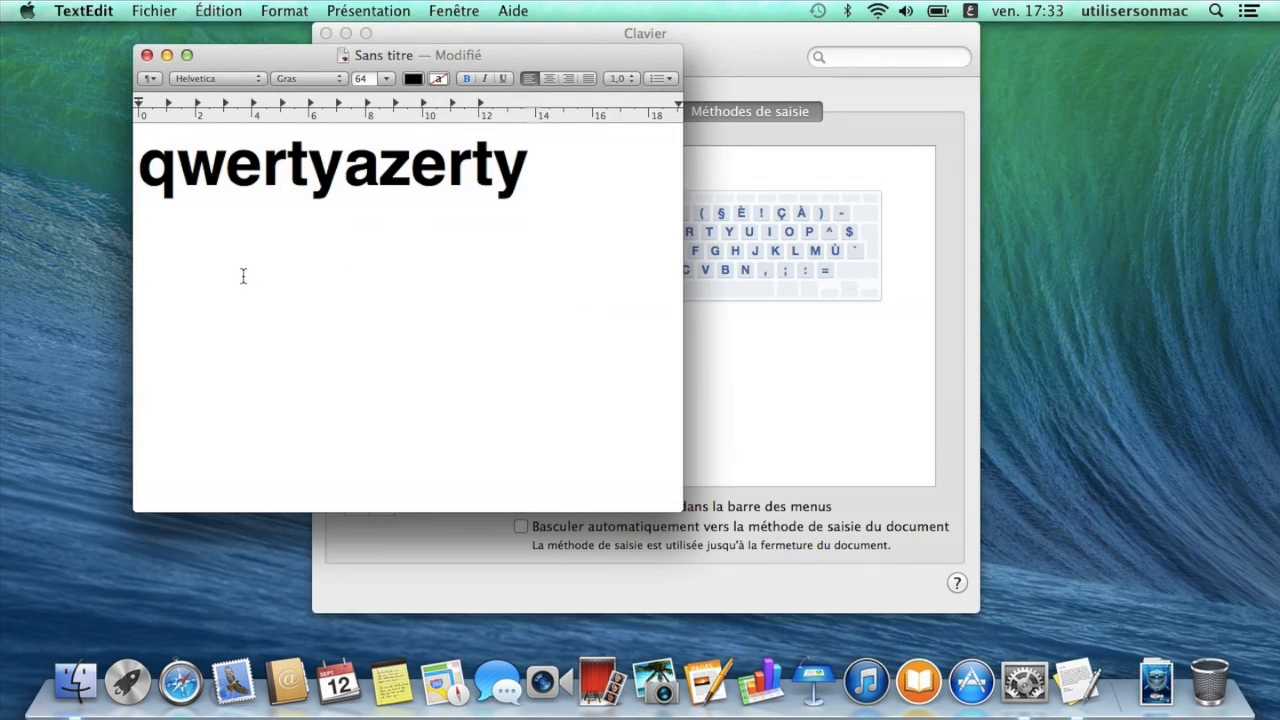
{"action": "key", "text": "Return"}
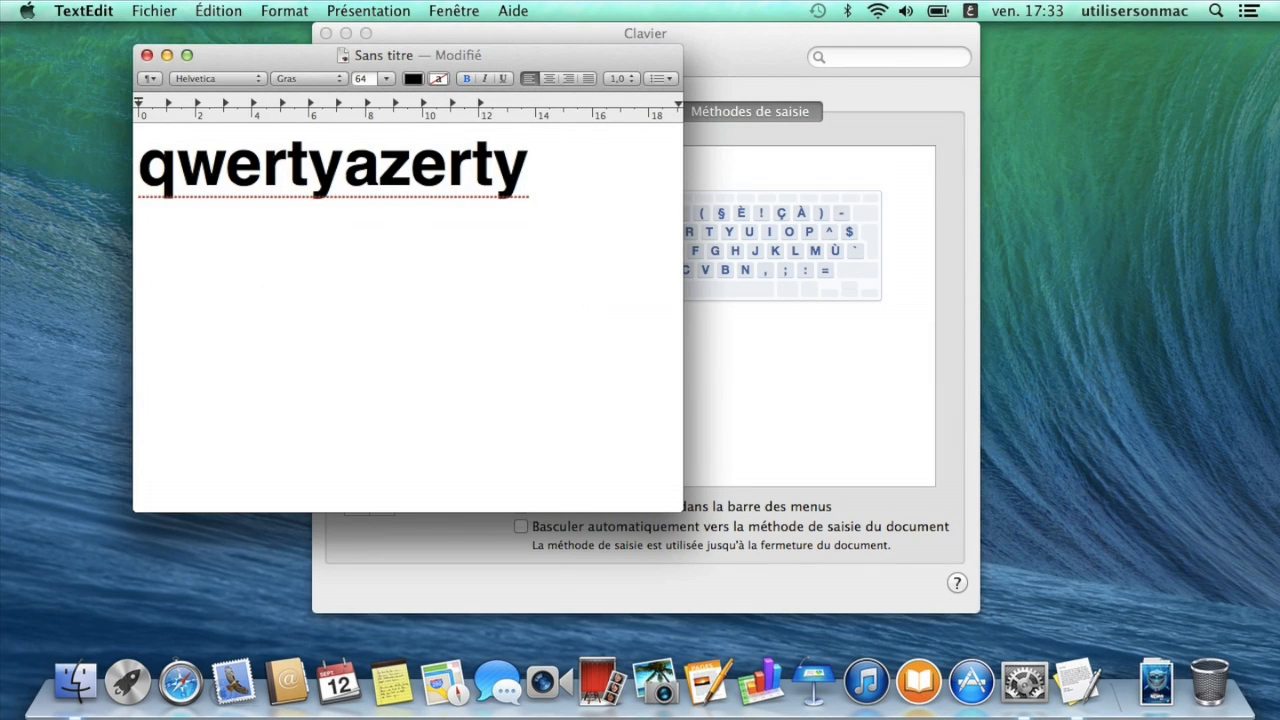
{"action": "type", "text": "سبلنتيالتناسظبي"}
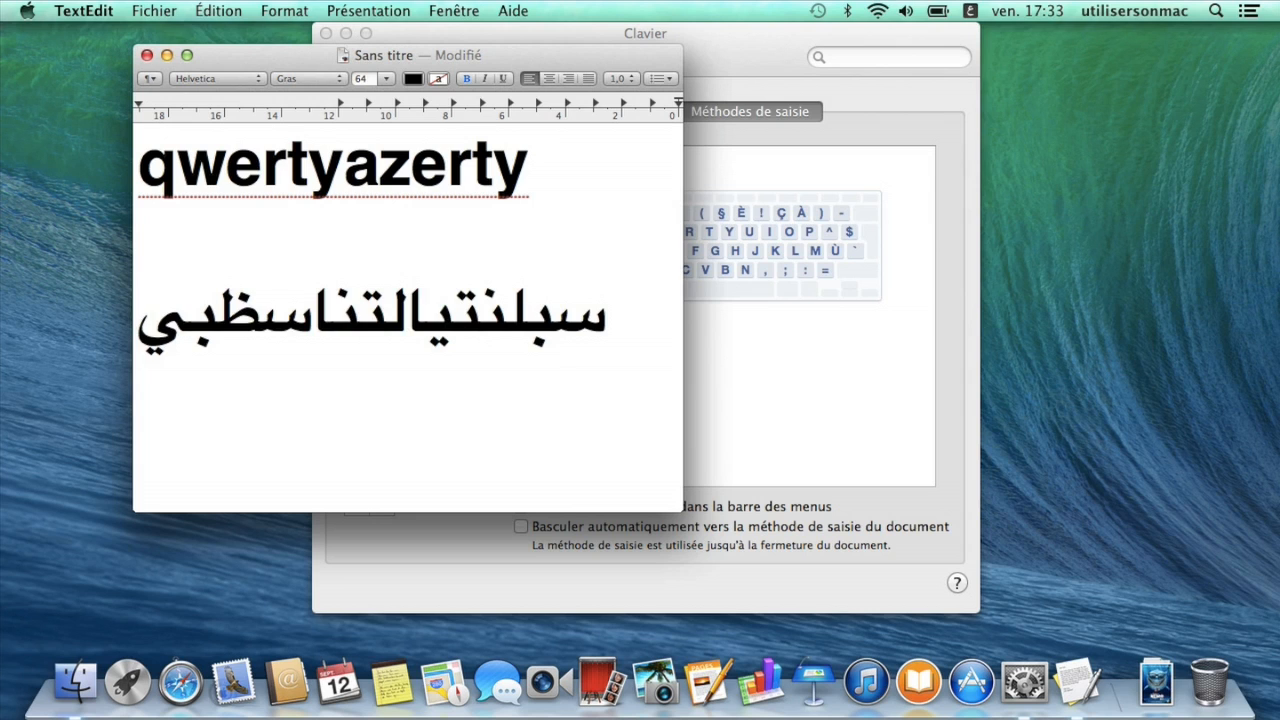
{"action": "type", "text": "يبلذكانكظستبنتسين"}
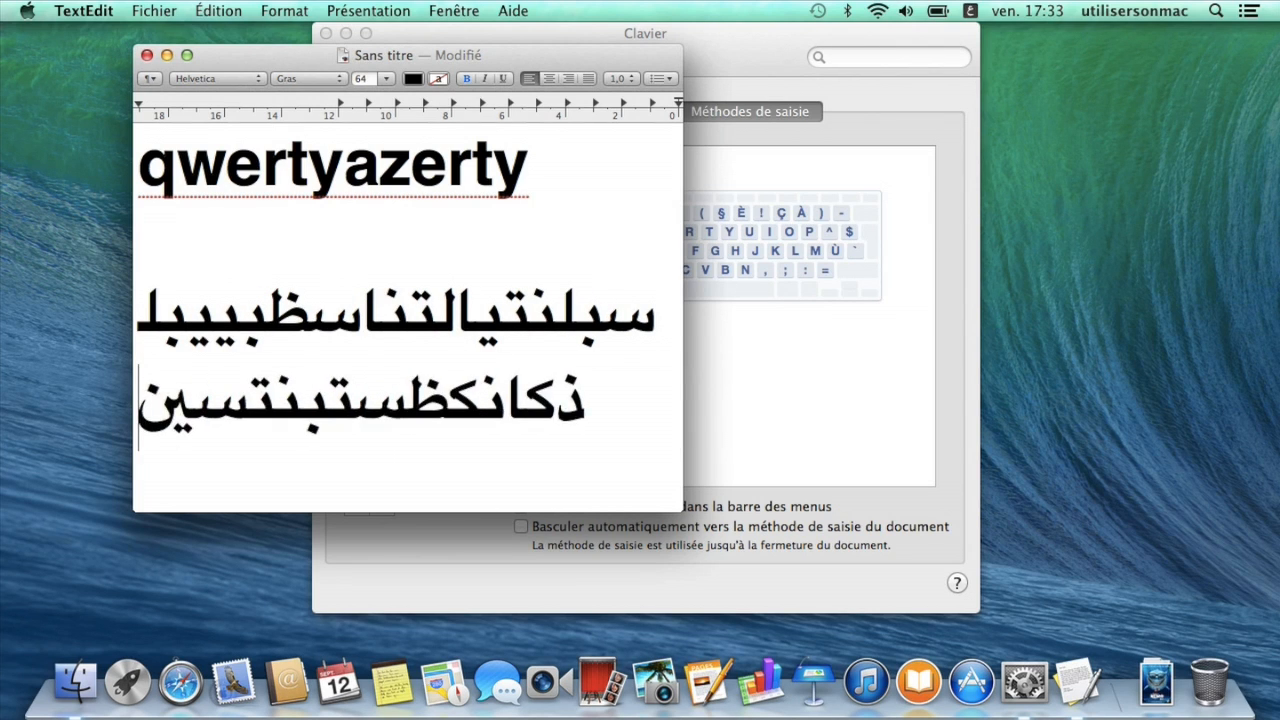
{"action": "type", "text": "لاكنميبسيبيا"}
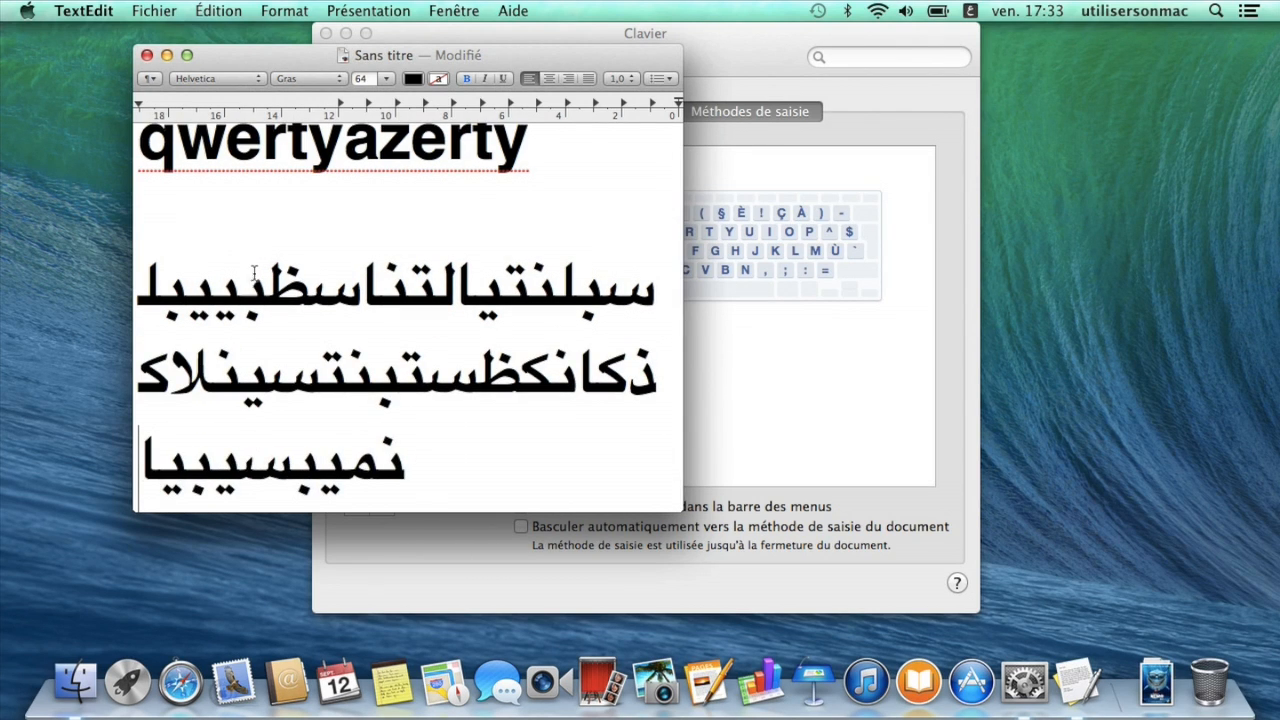
{"action": "left_click", "coordinate": [571, 78]}
{"action": "type", "text": "بلتاستشا"}
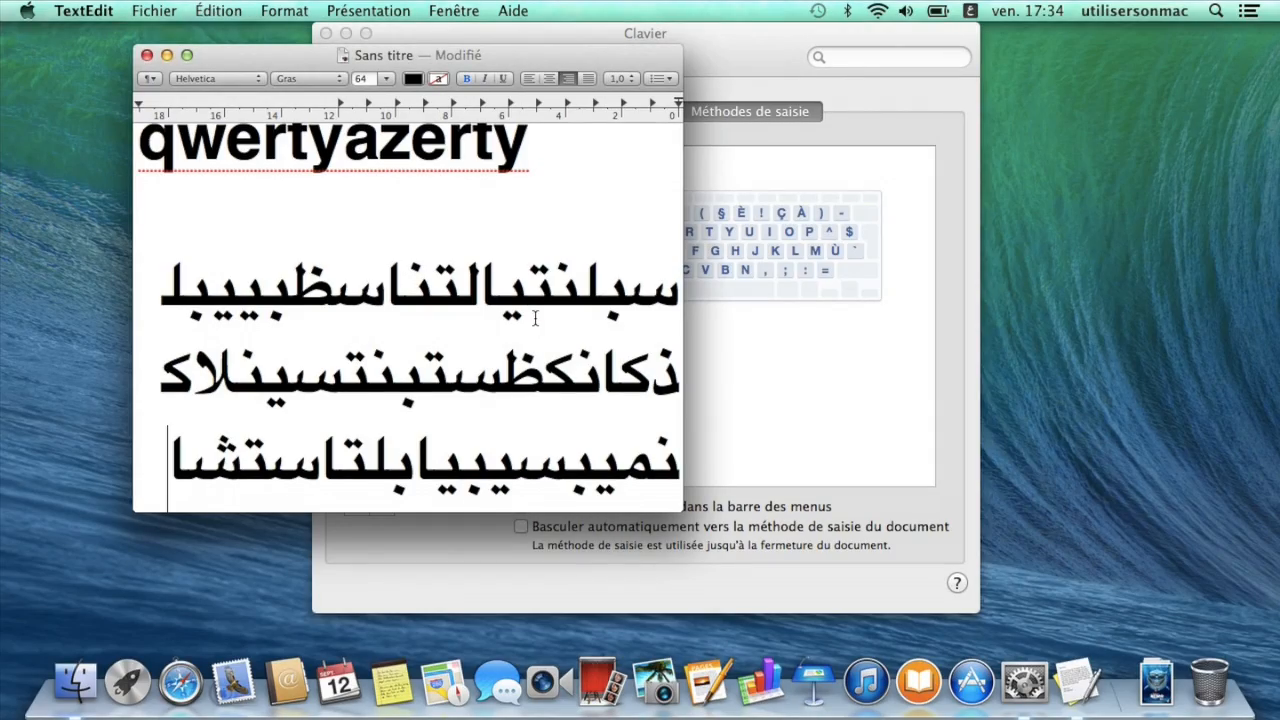
- Select all the text in the TextEdit document and delete it
{"action": "left_click", "coordinate": [205, 9]}
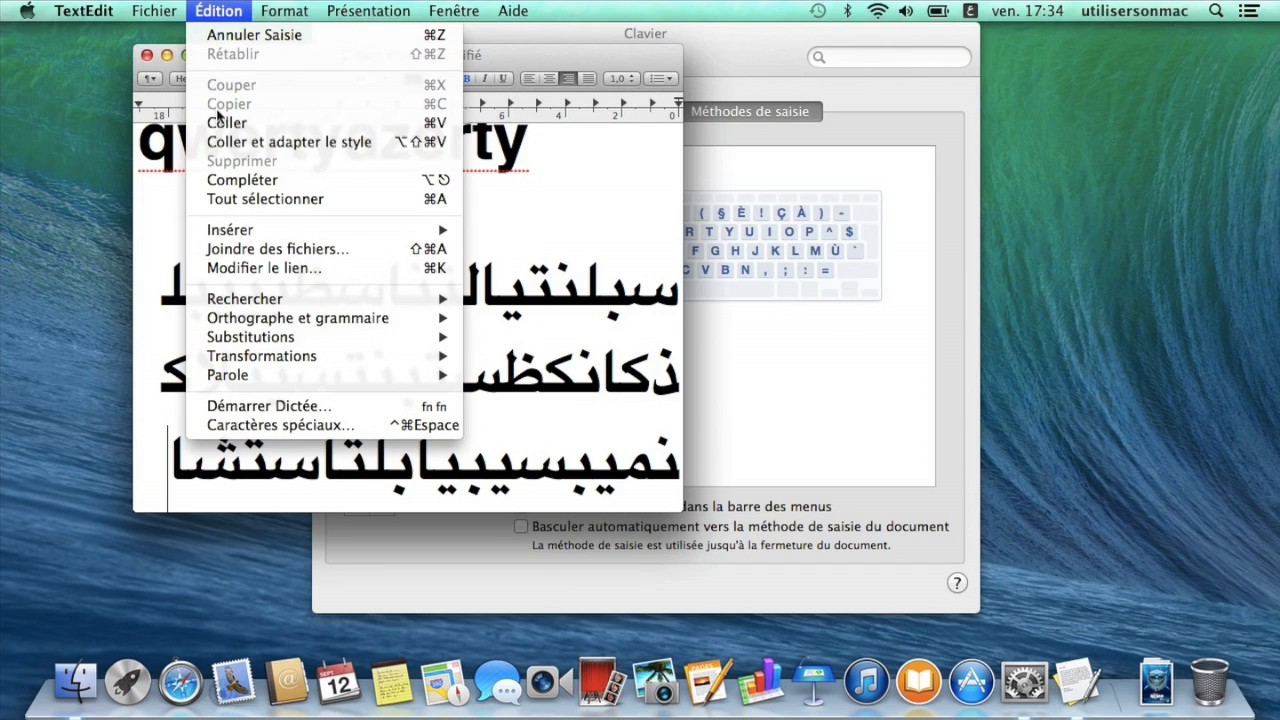
{"action": "left_click", "coordinate": [240, 199]}
{"action": "key", "text": "BackSpace"}
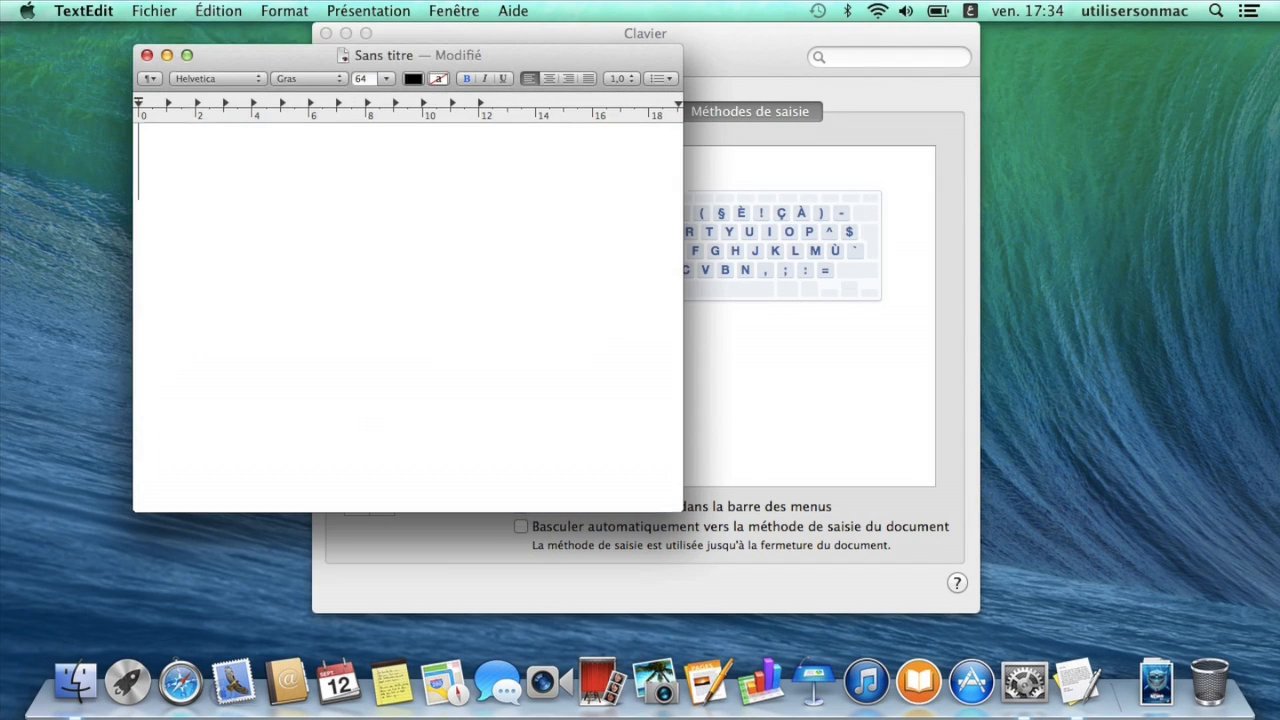
- Add the Écriture sur le trackpad input method for Chinois (traditionnel) in the Clavier preferences
{"action": "left_click", "coordinate": [790, 40]}
{"action": "left_click", "coordinate": [358, 511]}
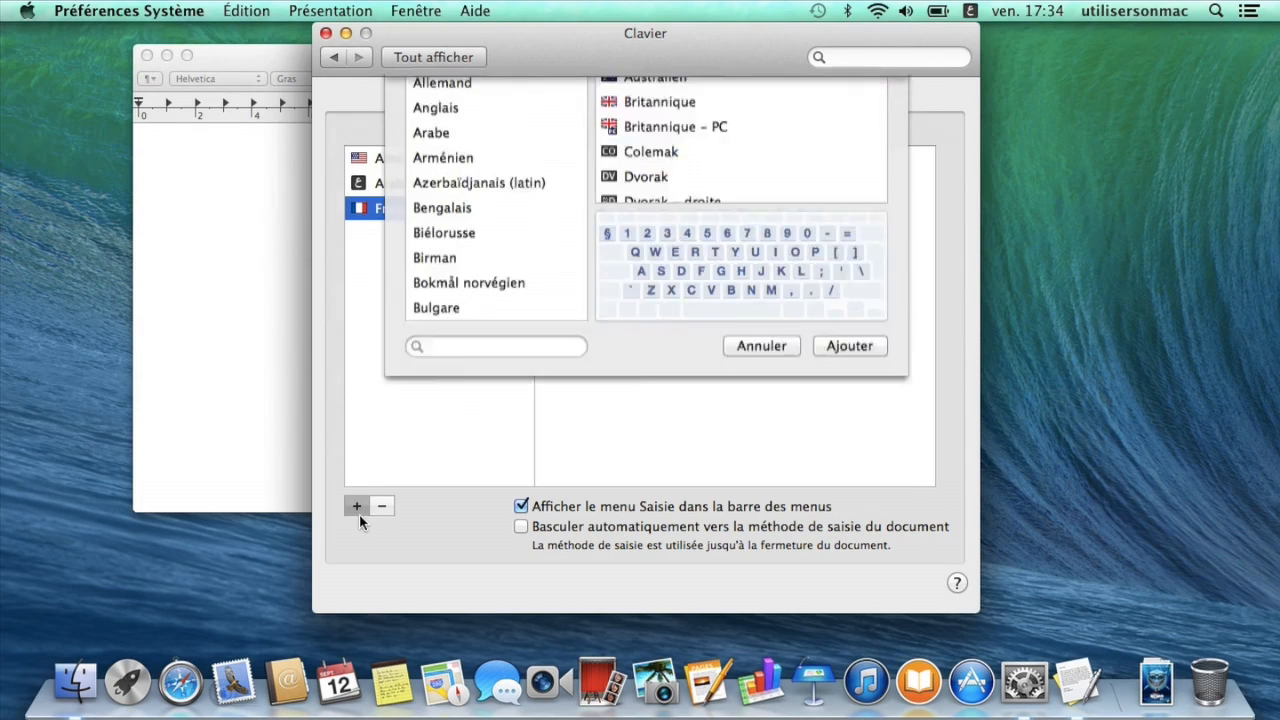
{"action": "scroll", "coordinate": [471, 277], "scroll_direction": "down", "scroll_amount": 5}
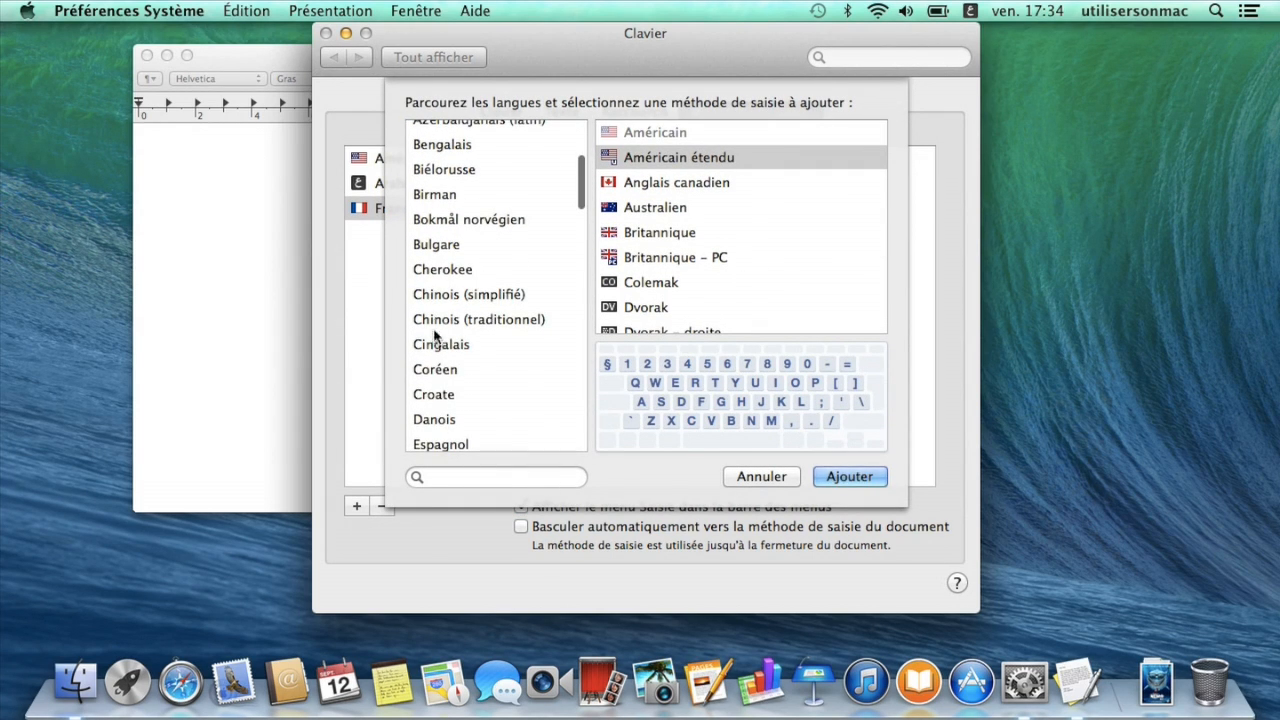
{"action": "left_click", "coordinate": [440, 295]}
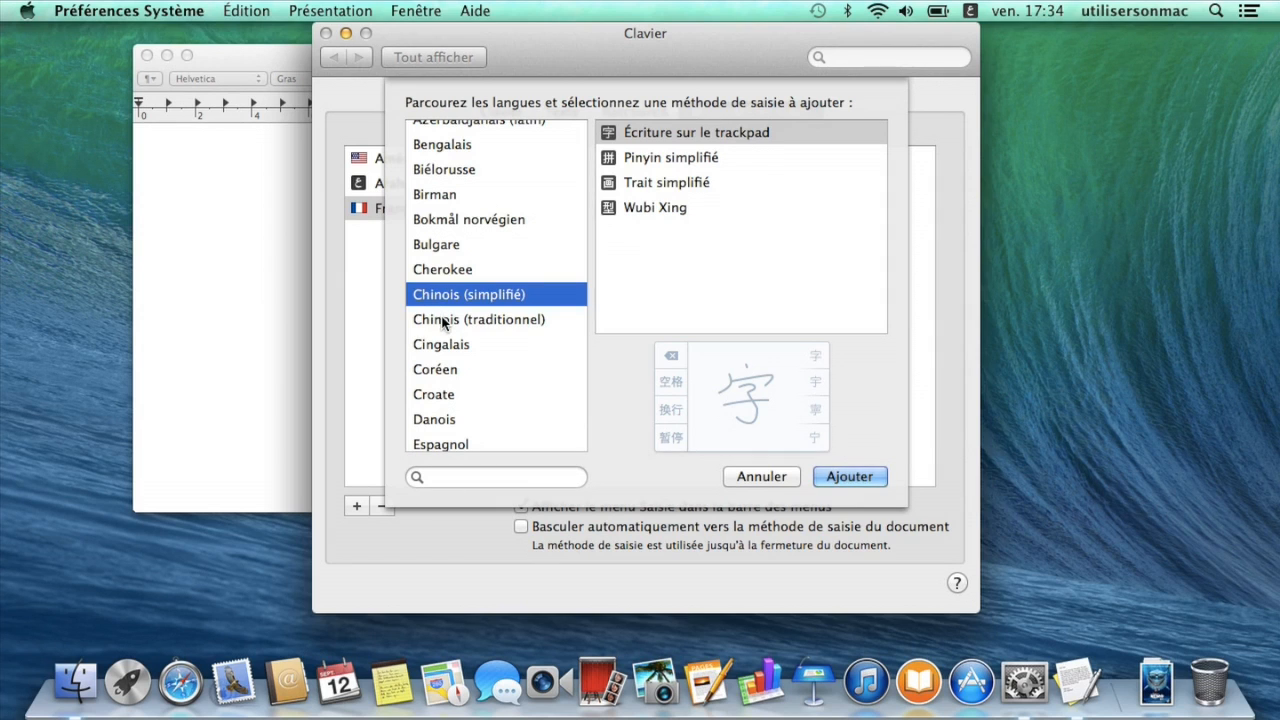
{"action": "left_click", "coordinate": [444, 321]}
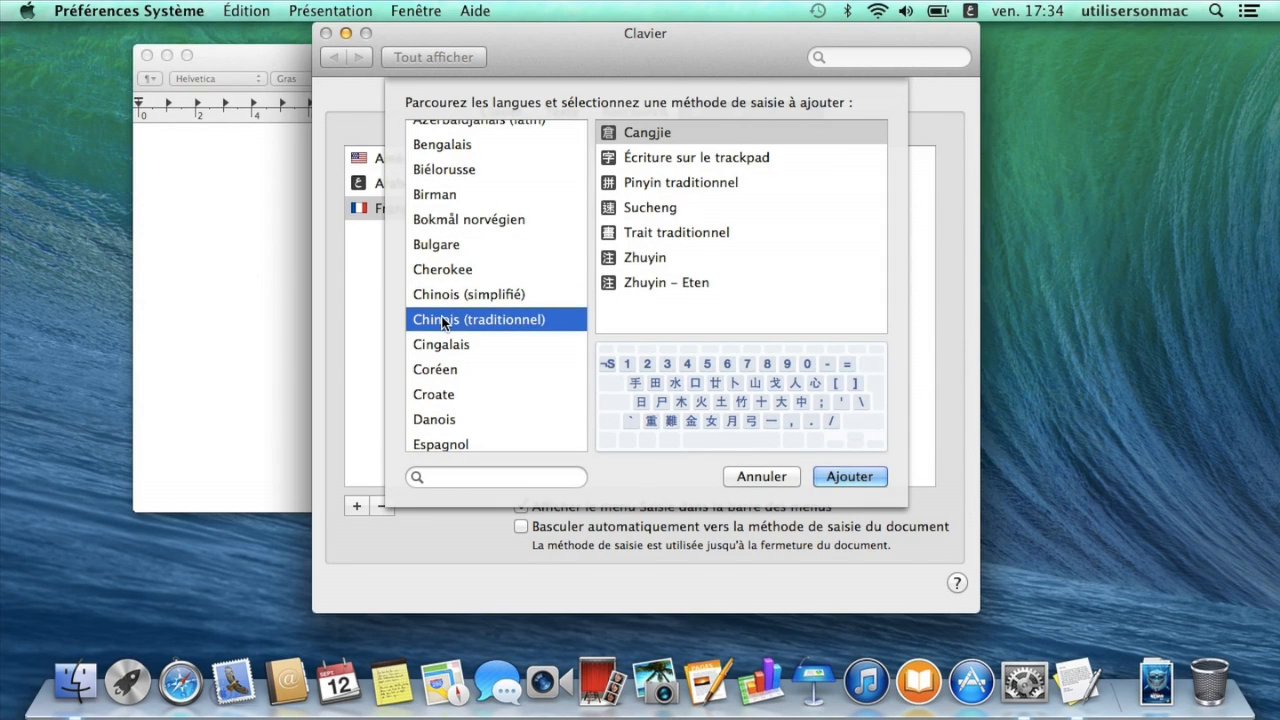
{"action": "left_click", "coordinate": [750, 157]}
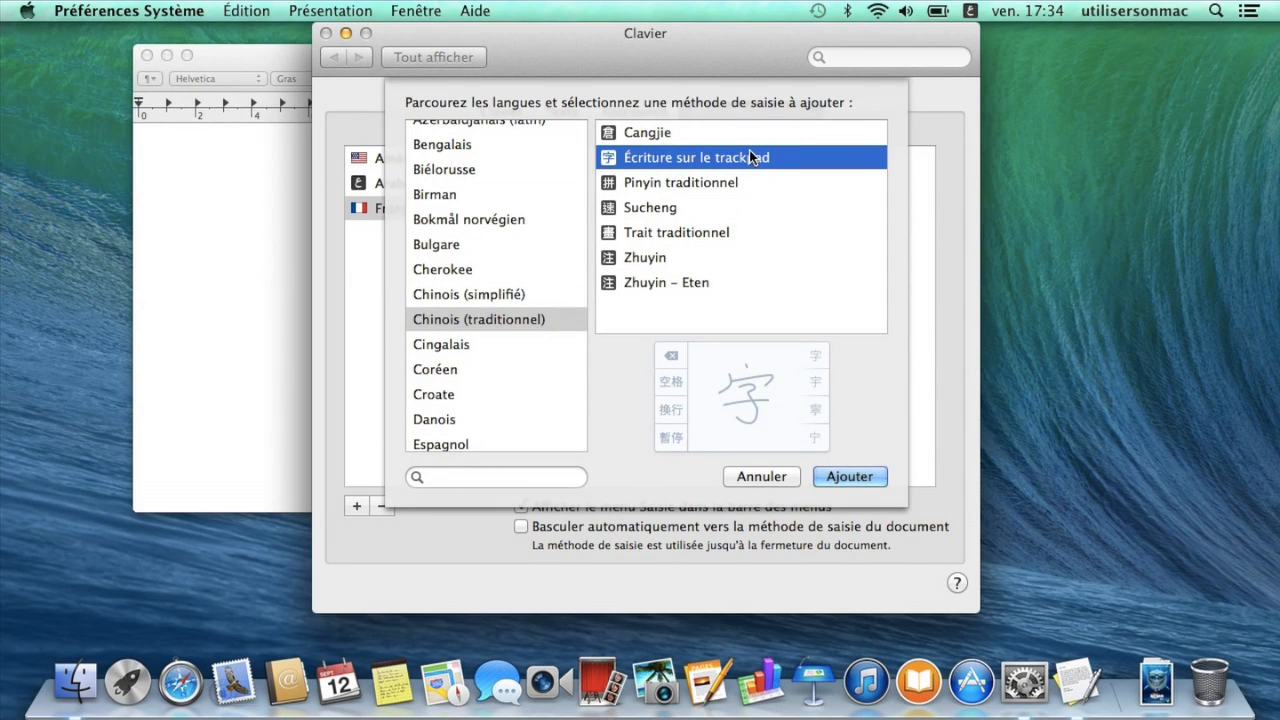
{"action": "left_click", "coordinate": [850, 476]}
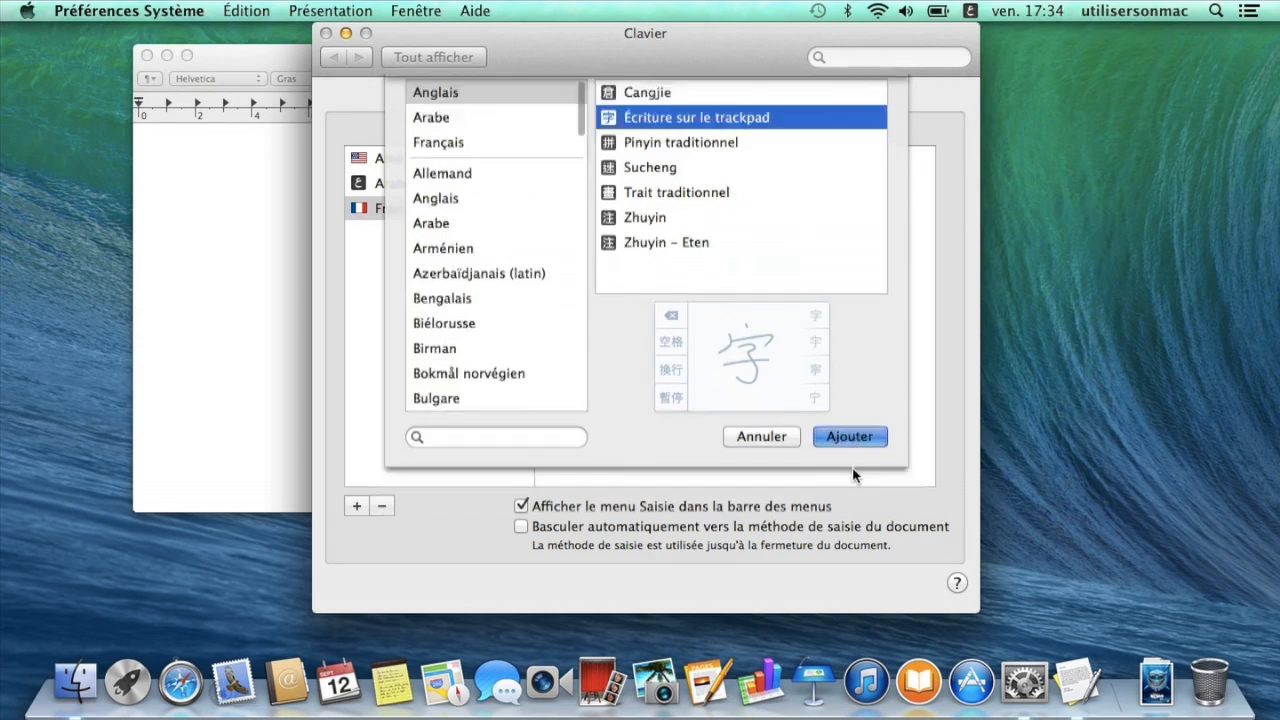
- Return to the TextEdit document, make Sucheng the active input source and show the trackpad handwriting panel, accepting its welcome message
{"action": "left_click", "coordinate": [277, 298]}
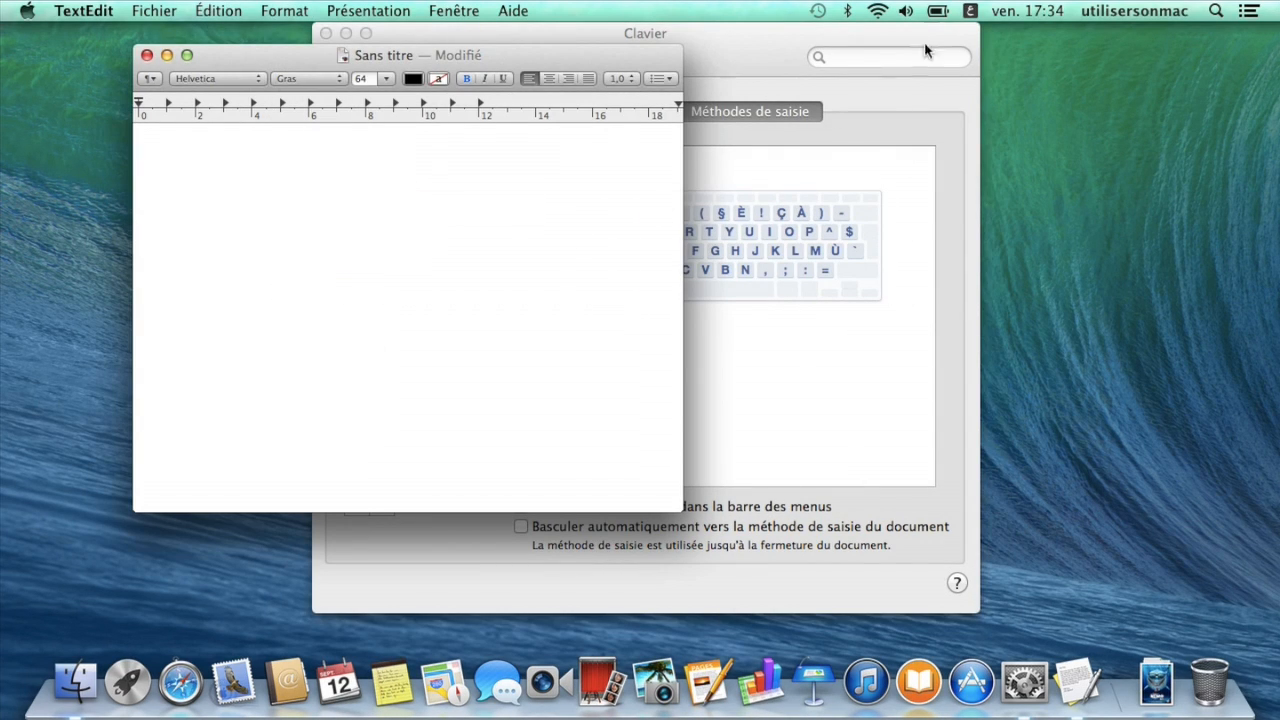
{"action": "left_click", "coordinate": [966, 10]}
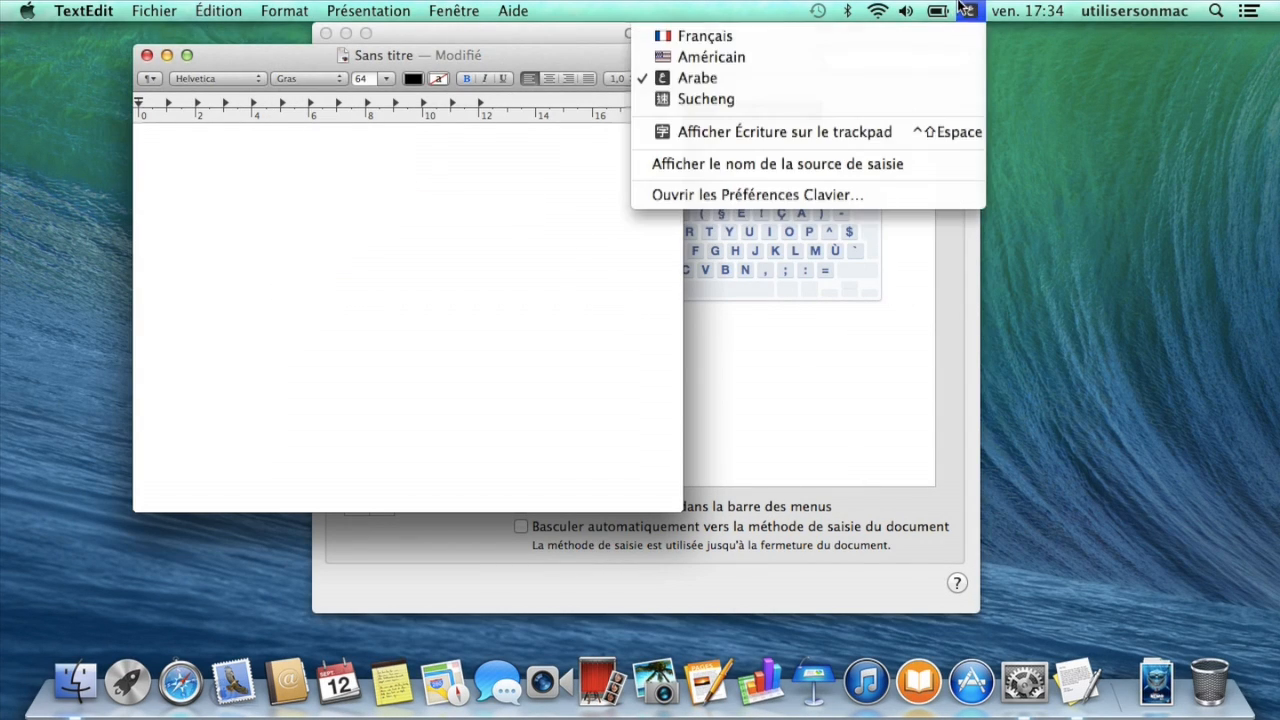
{"action": "left_click", "coordinate": [930, 97]}
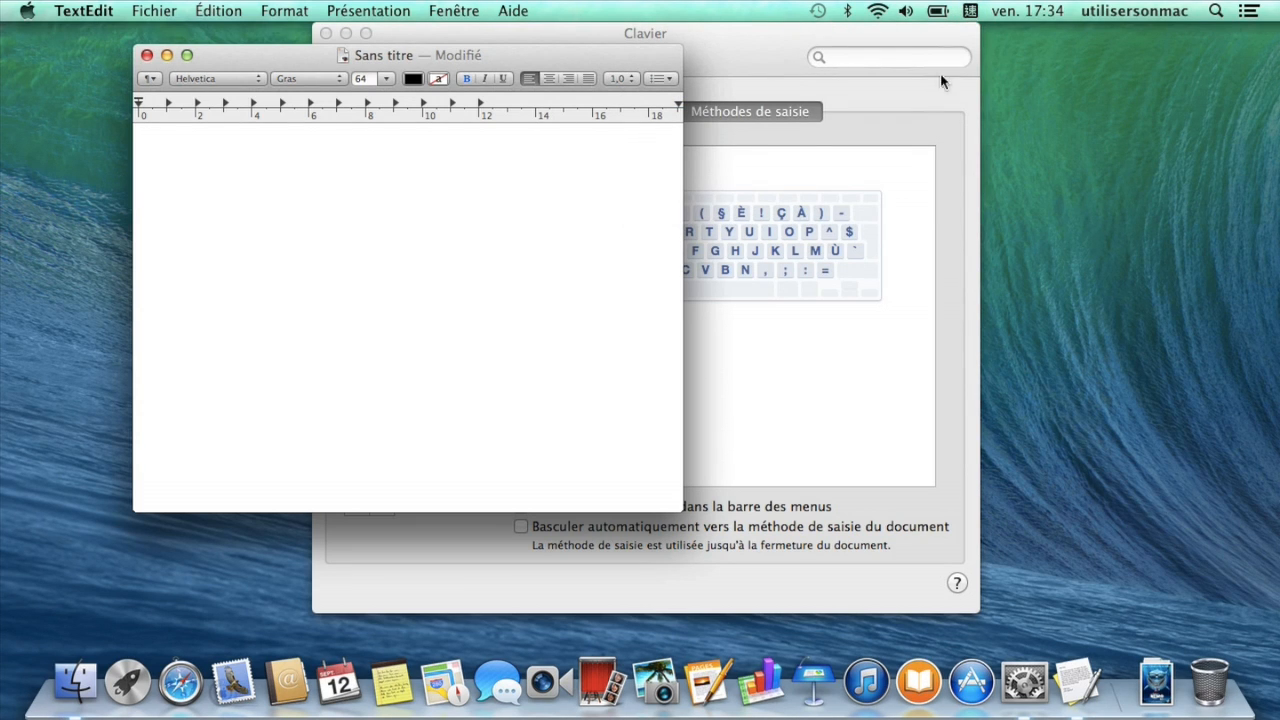
{"action": "left_click", "coordinate": [973, 10]}
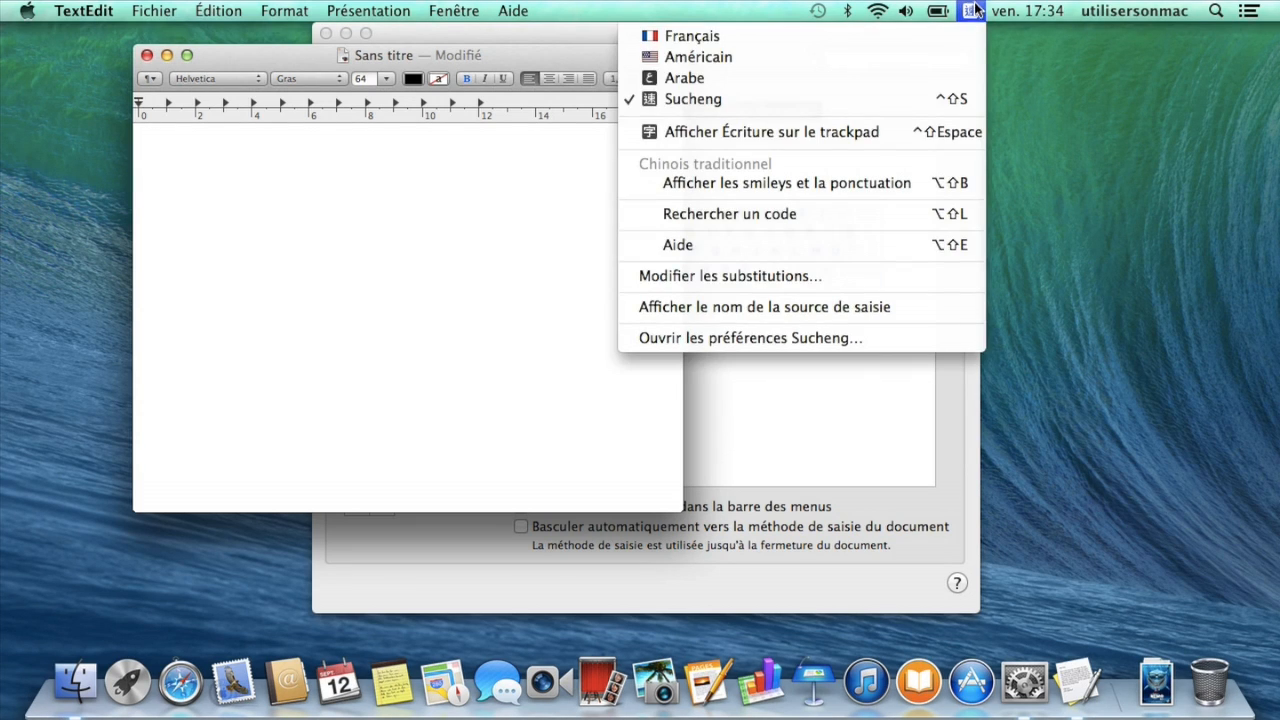
{"action": "left_click", "coordinate": [935, 131]}
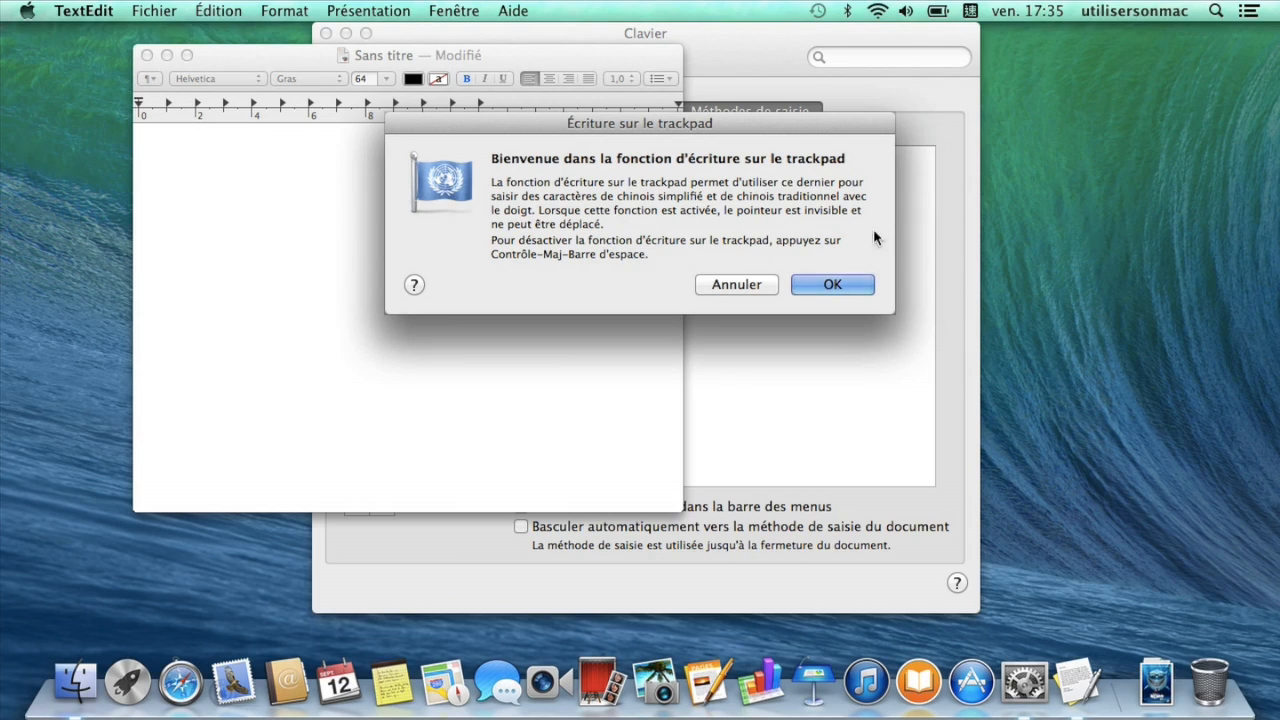
{"action": "left_click", "coordinate": [831, 286]}
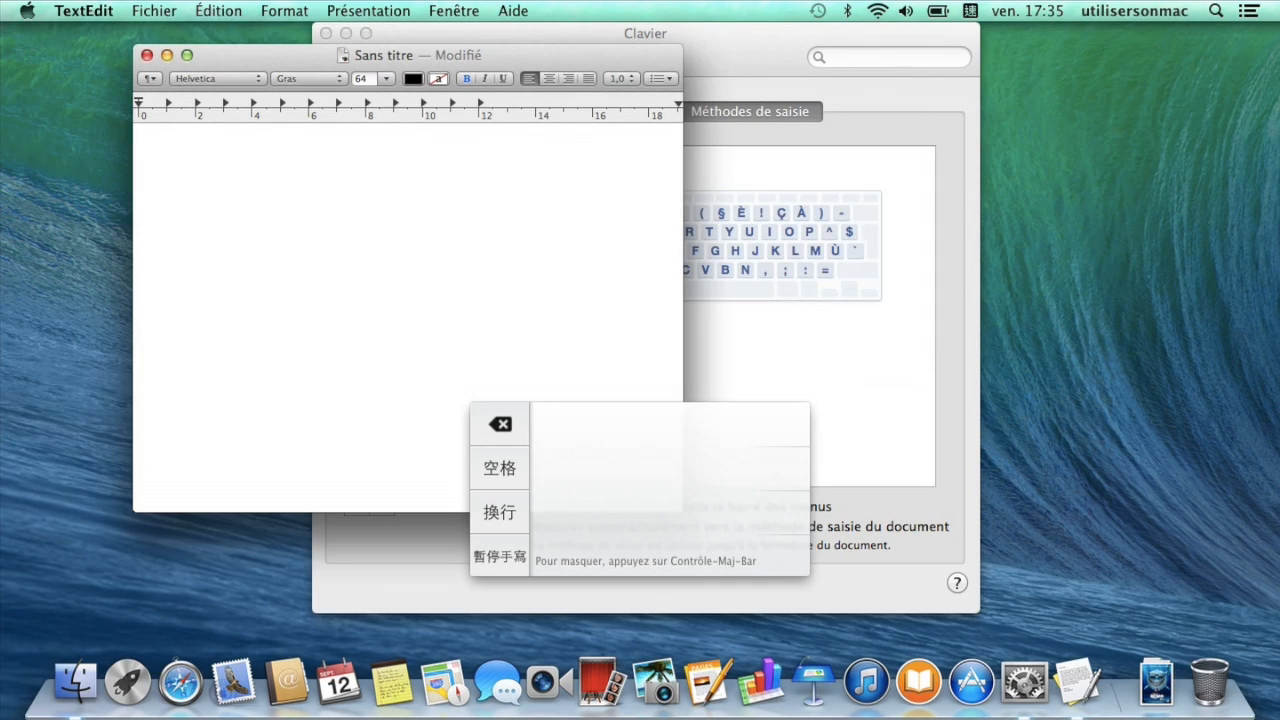
- Handwrite the character 天 in the trackpad writing panel and insert the matching suggestion into the document
{"action": "mouse_move", "coordinate": [649, 426]}
{"action": "left_mouse_down"}
{"action": "mouse_move", "coordinate": [646, 491]}
{"action": "mouse_move", "coordinate": [677, 522]}
{"action": "mouse_move", "coordinate": [629, 503]}
{"action": "left_mouse_up"}
{"action": "left_click_drag", "start_coordinate": [627, 427], "coordinate": [667, 431]}
{"action": "left_click_drag", "start_coordinate": [611, 485], "coordinate": [651, 482]}
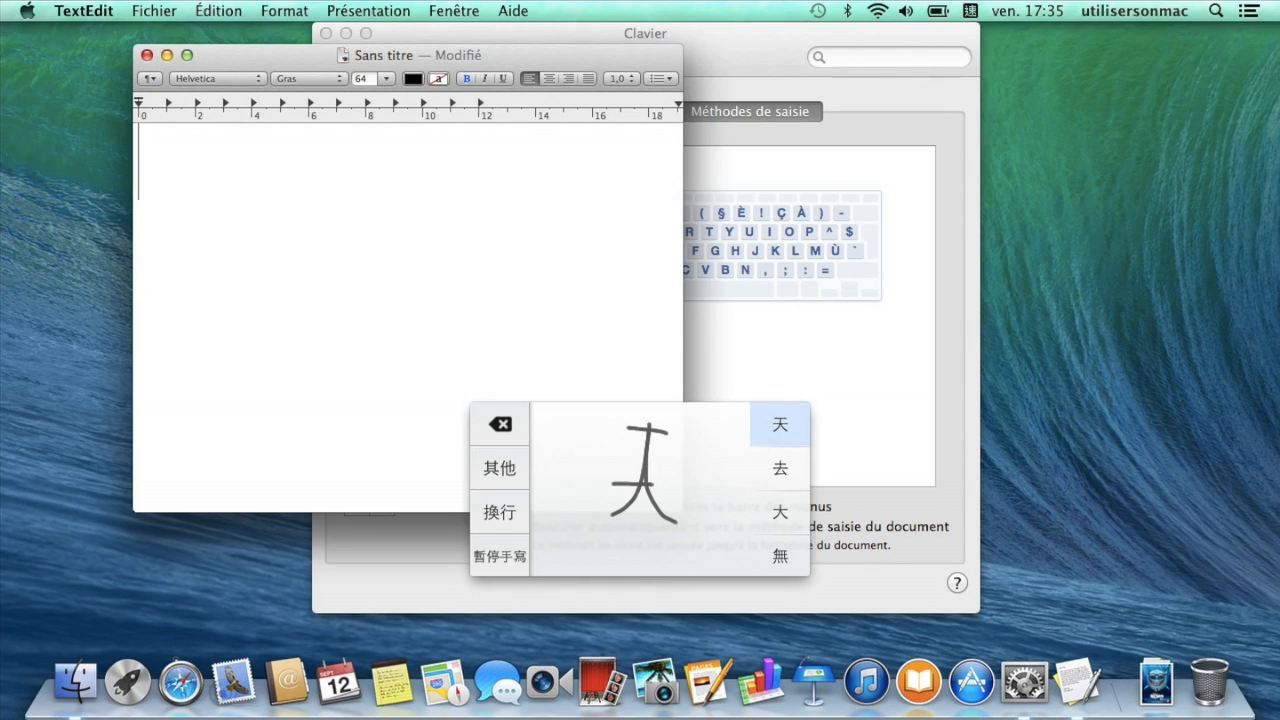
{"action": "left_click", "coordinate": [780, 424]}
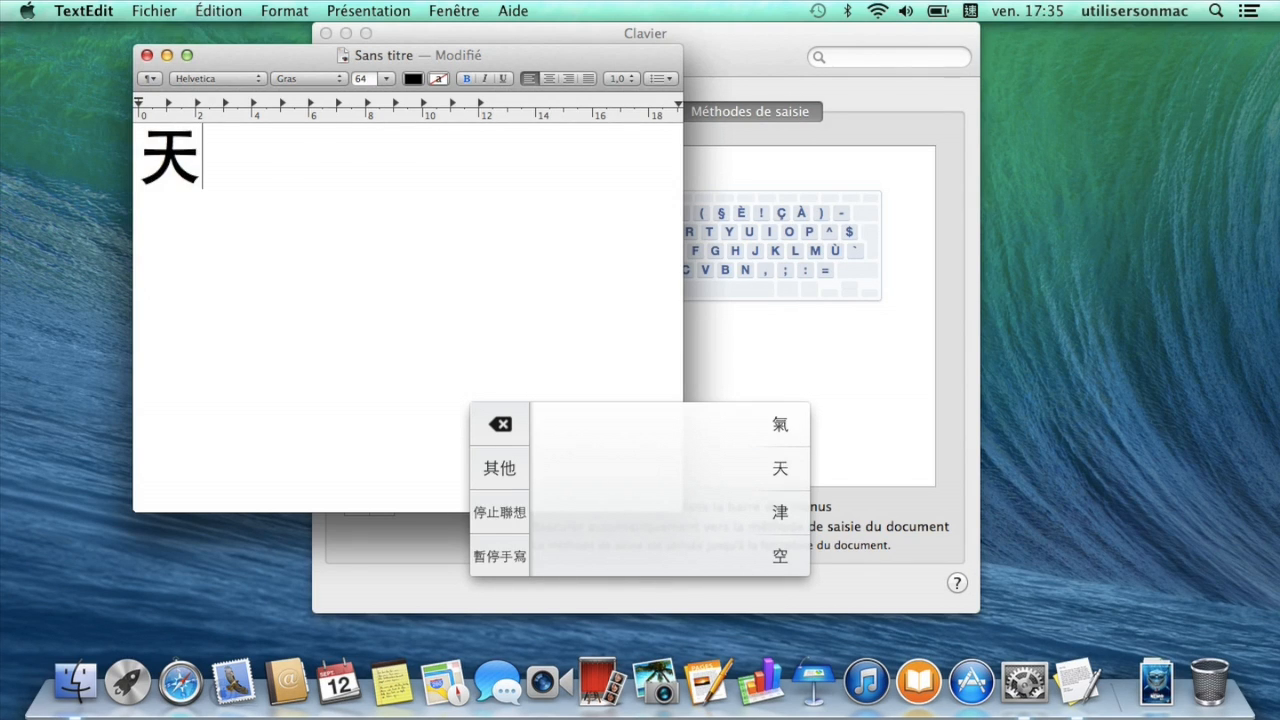